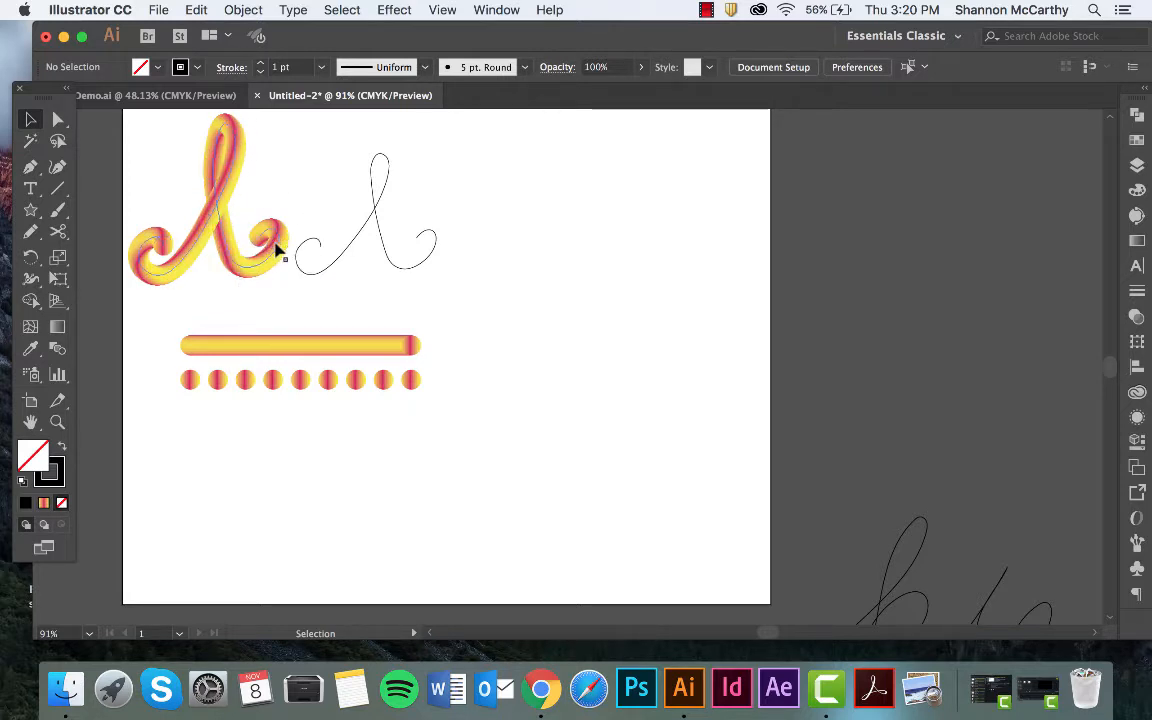
left_click(358, 384)
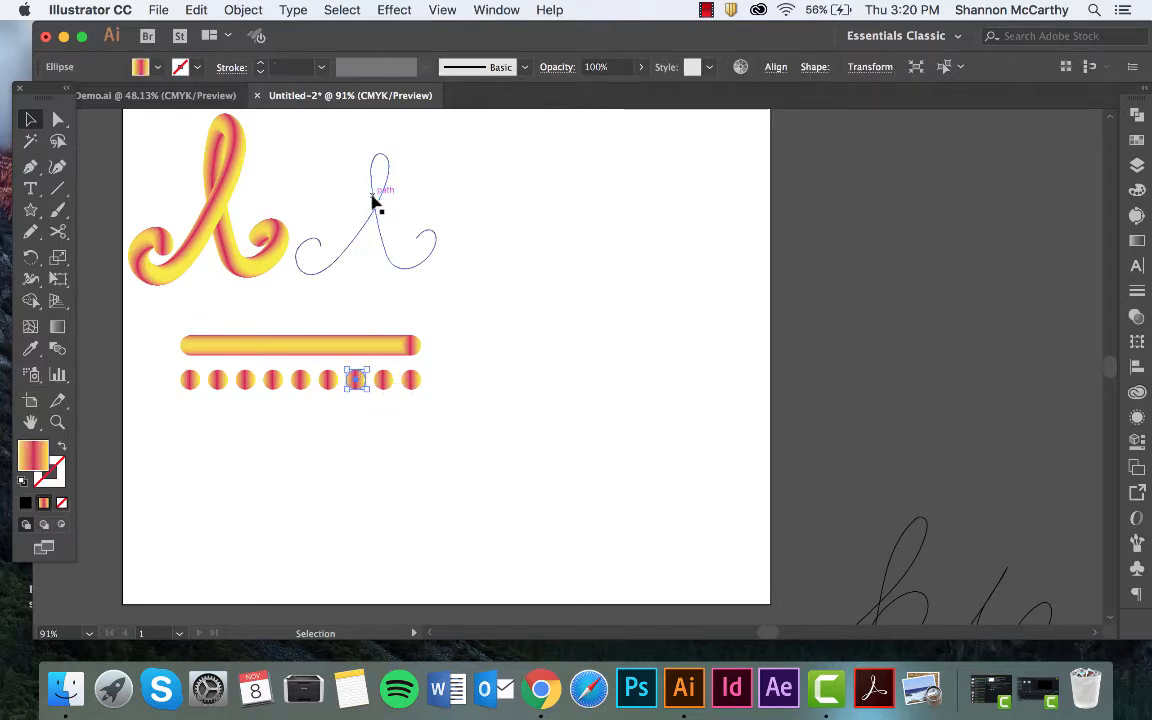
left_click(376, 204)
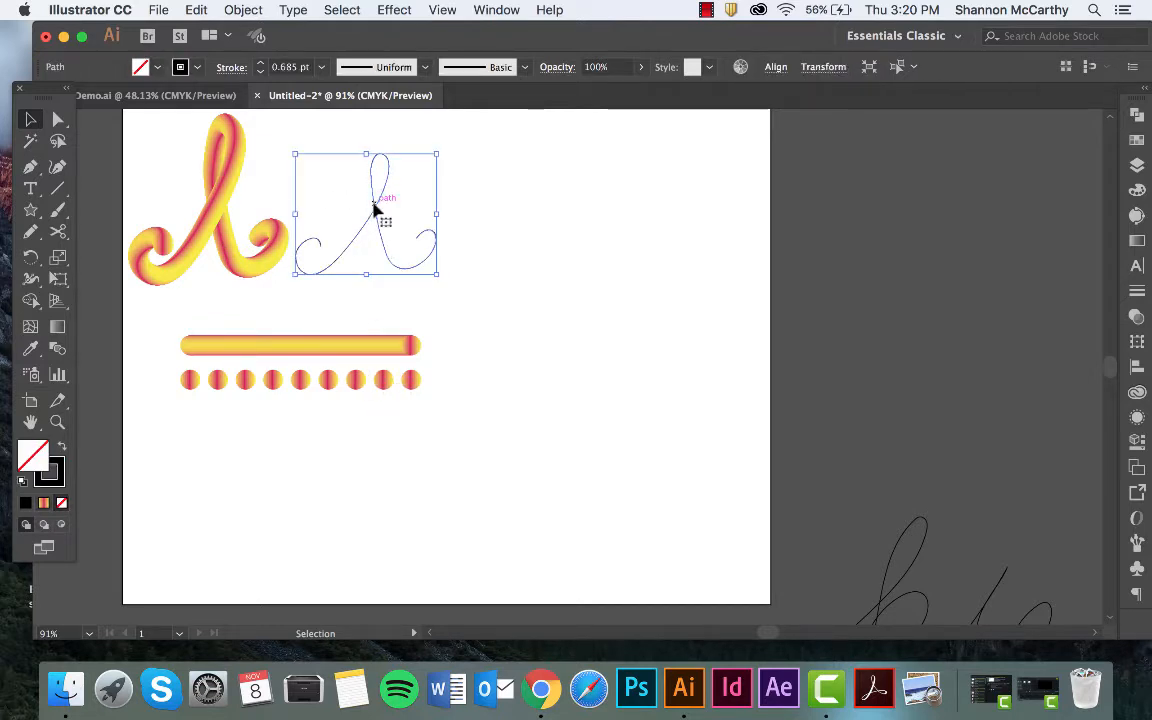
left_click(494, 246)
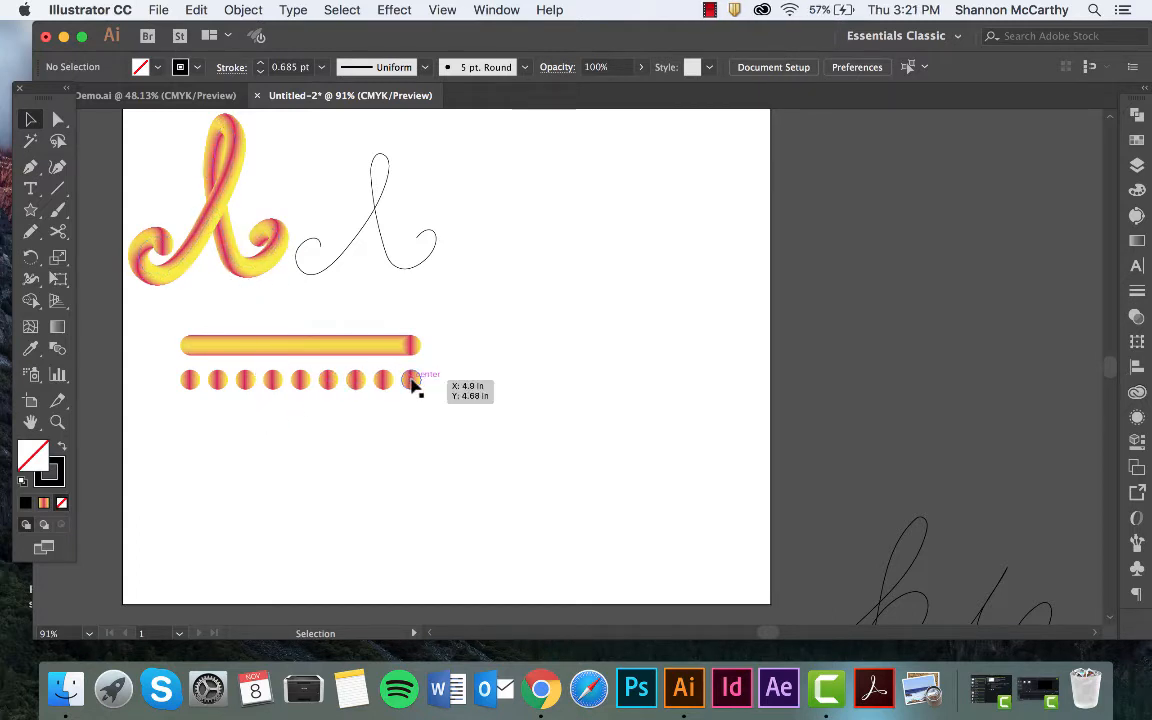
Duplicate the last gradient circle of the row onto the empty artboard area beside it and activate the Ellipse tool.
left_click_drag(411, 380, 514, 381)
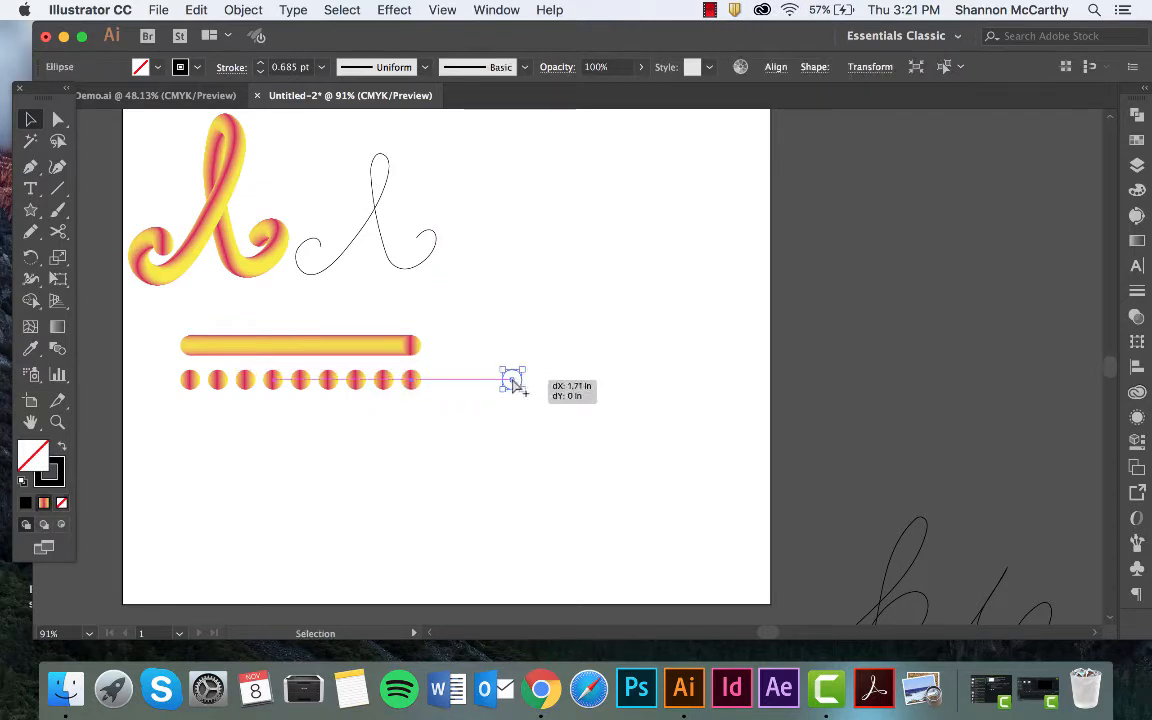
left_click(30, 210)
left_click(138, 257)
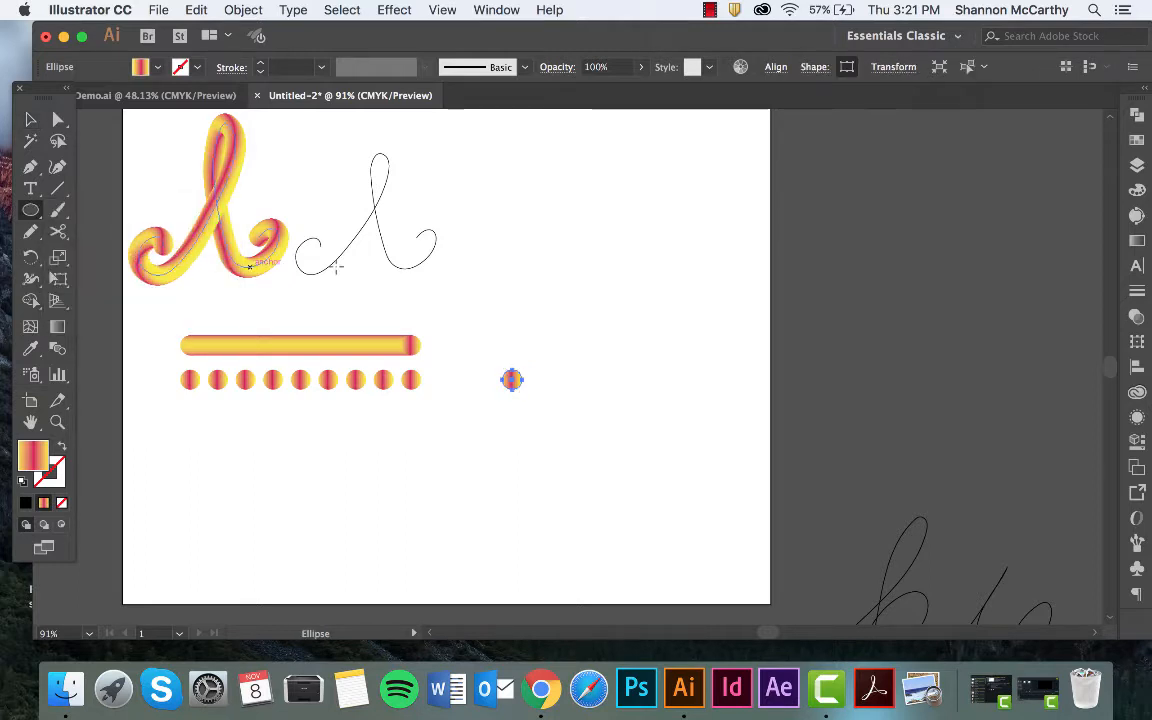
Float the gradient settings as a separate window near the artboard and display the color swatches as well.
left_click(1137, 242)
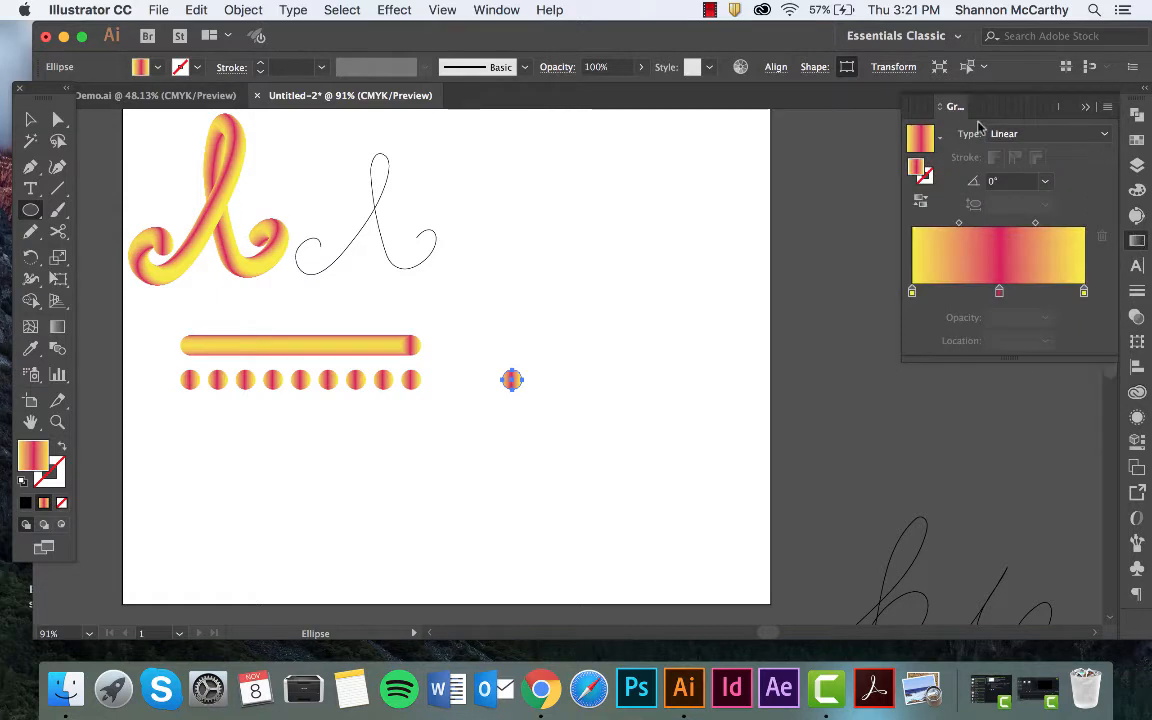
left_click_drag(955, 112, 873, 346)
left_click(1137, 142)
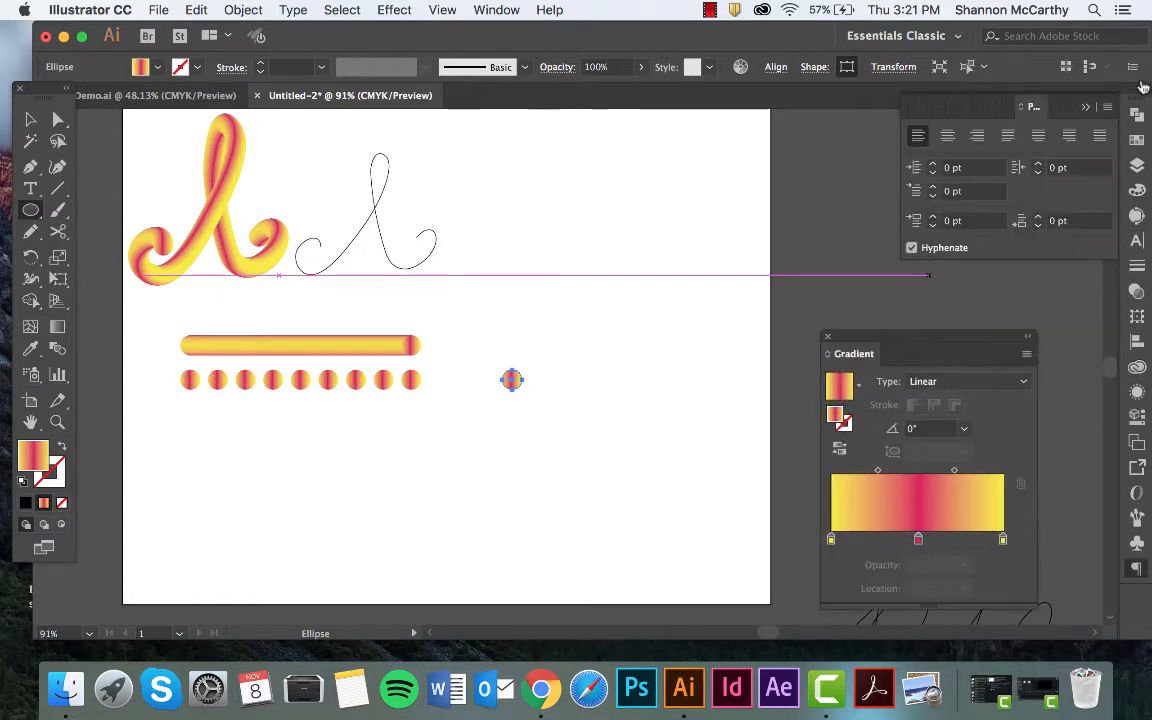
left_click(1137, 141)
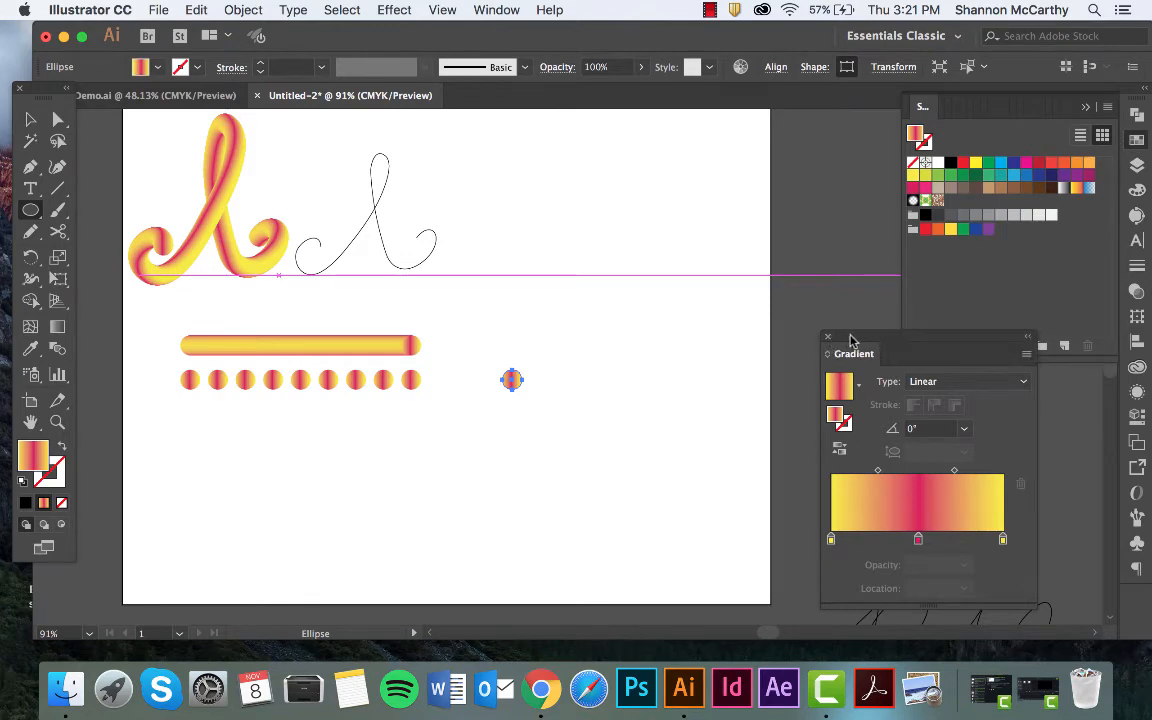
left_click_drag(895, 337, 1134, 238)
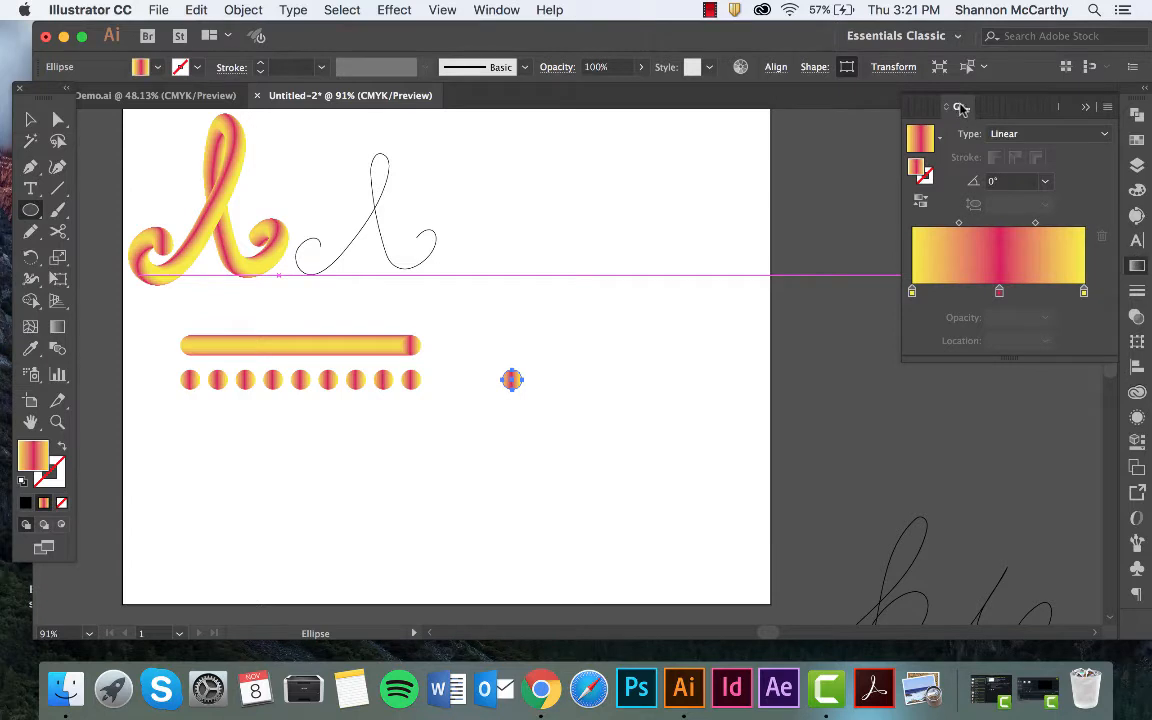
left_click_drag(962, 106, 849, 387)
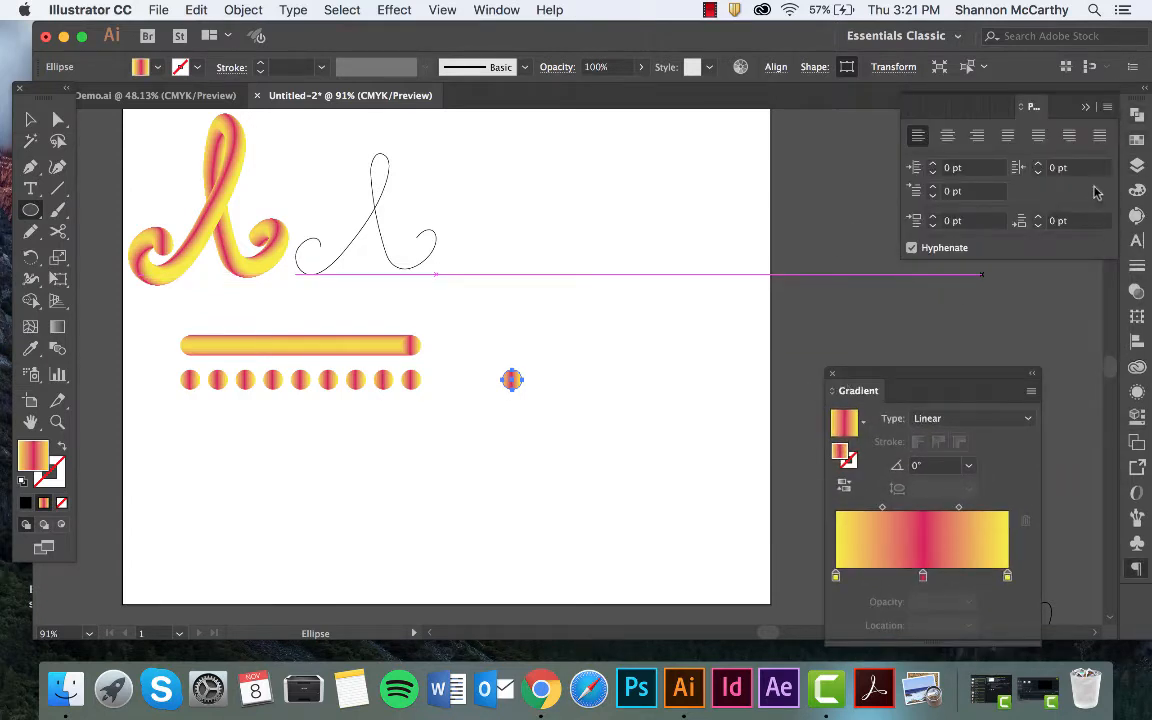
left_click(1137, 145)
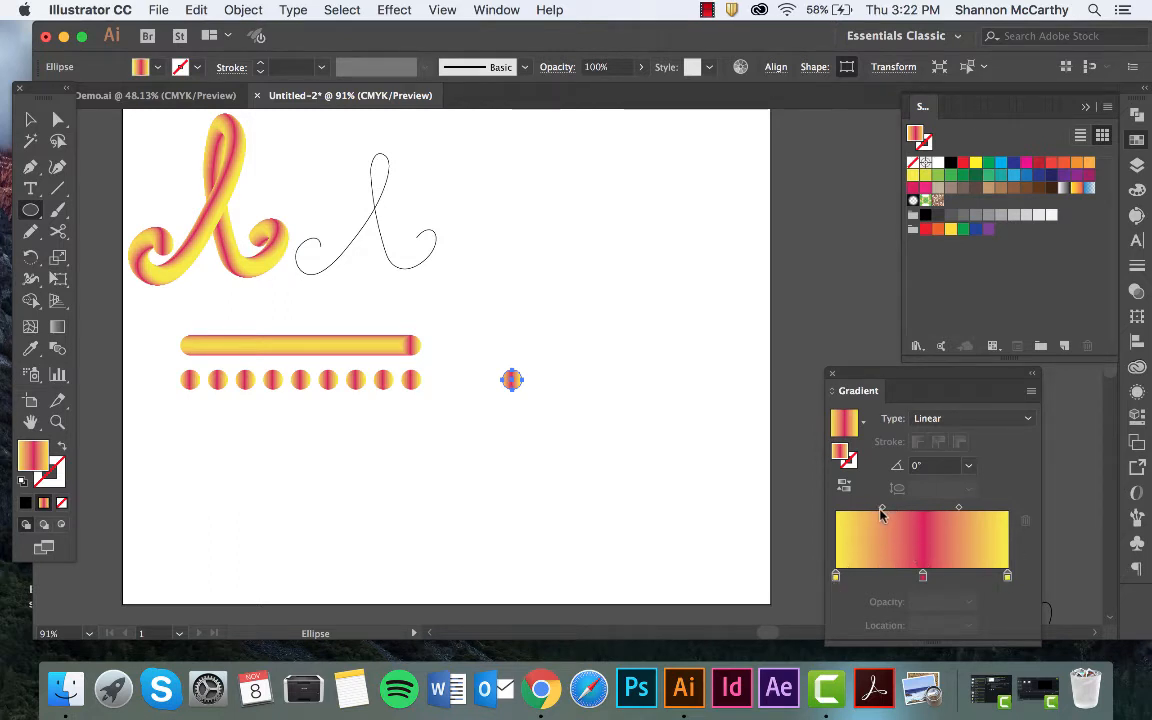
Shift the circle's gradient midpoints outward, to about 45.44% for the first and 50.92% for the second, with the fill active.
left_click_drag(881, 507, 875, 507)
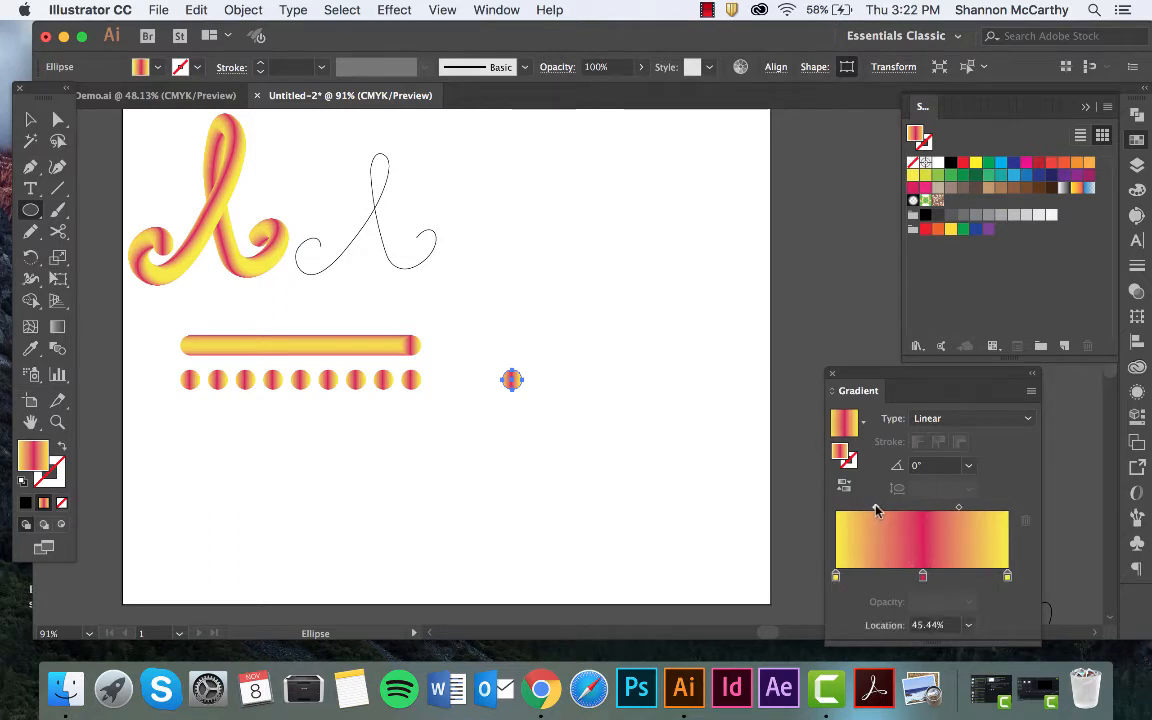
left_click_drag(958, 507, 965, 507)
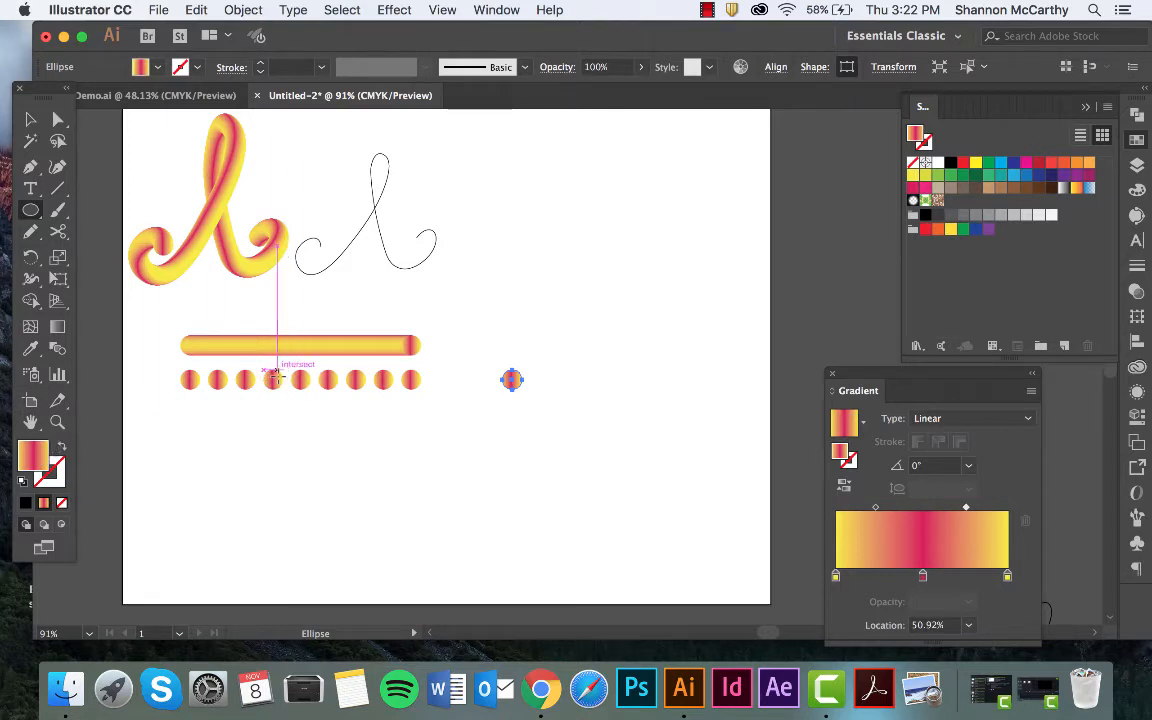
left_click(60, 470)
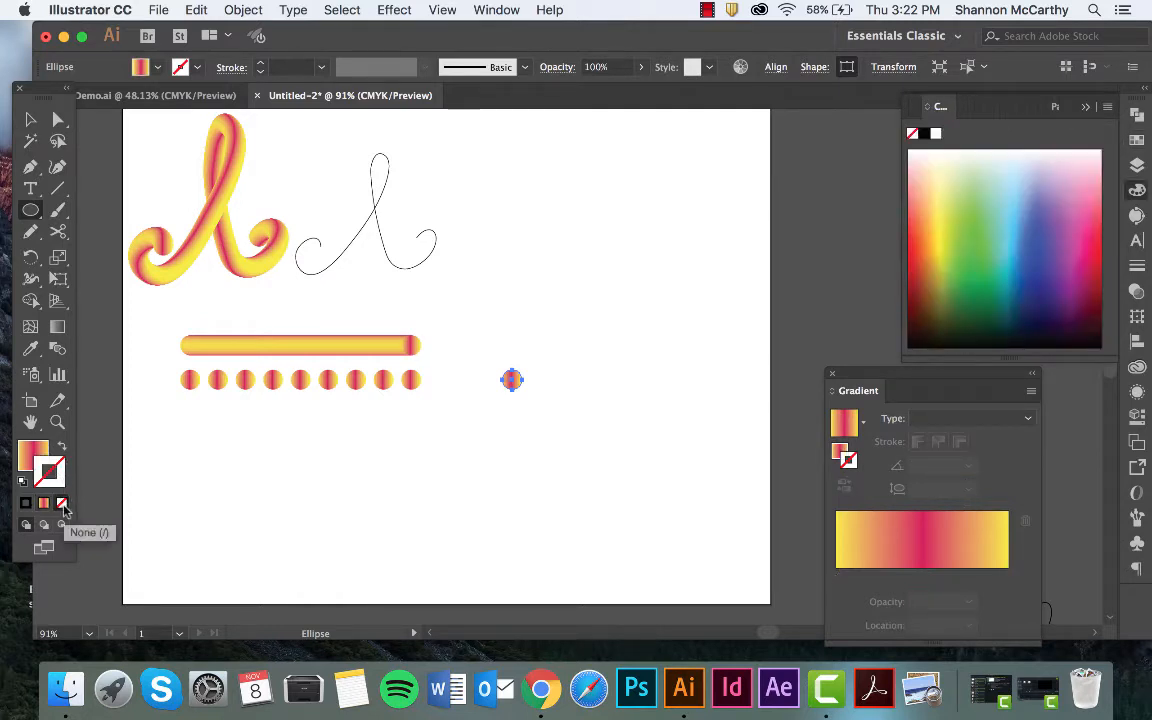
left_click(30, 452)
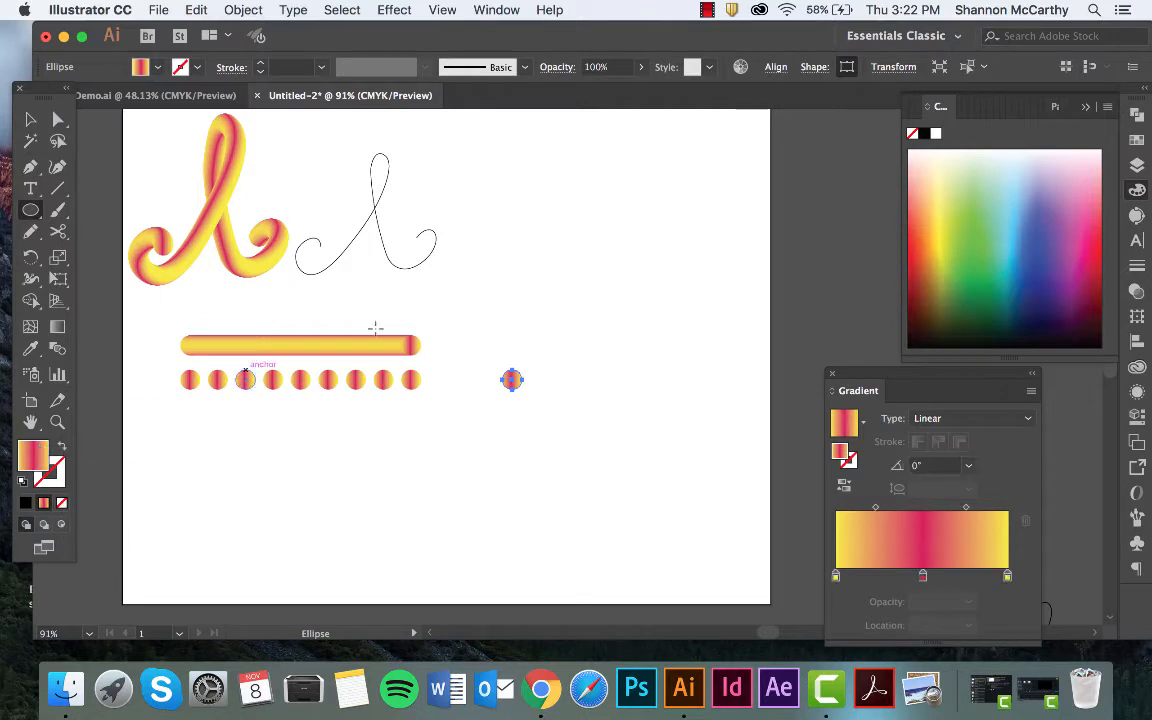
Copy the new circle a short distance sideways and repeat the duplication to form an evenly spaced row of ten circles.
left_click(30, 119)
left_click(511, 381)
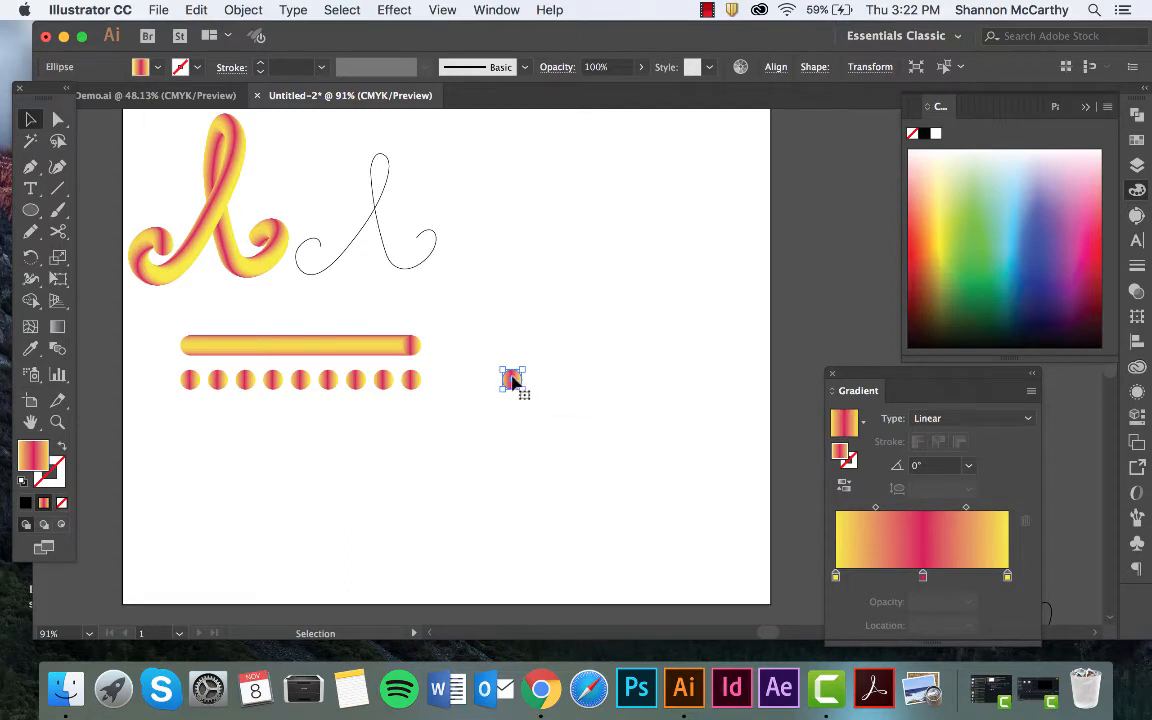
left_click_drag(512, 380, 537, 380)
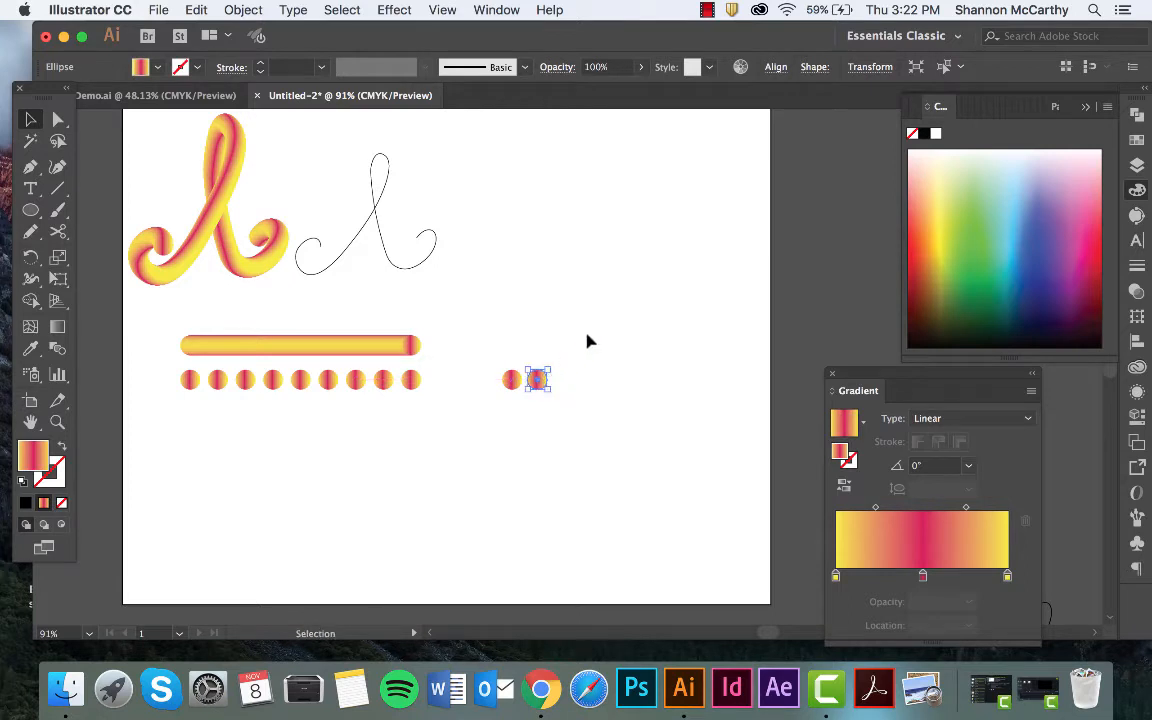
key("super+d")
key("super+d")
key("super+d")
key("super+d")
key("super+d")
key("super+d")
key("super+d")
key("super+d")
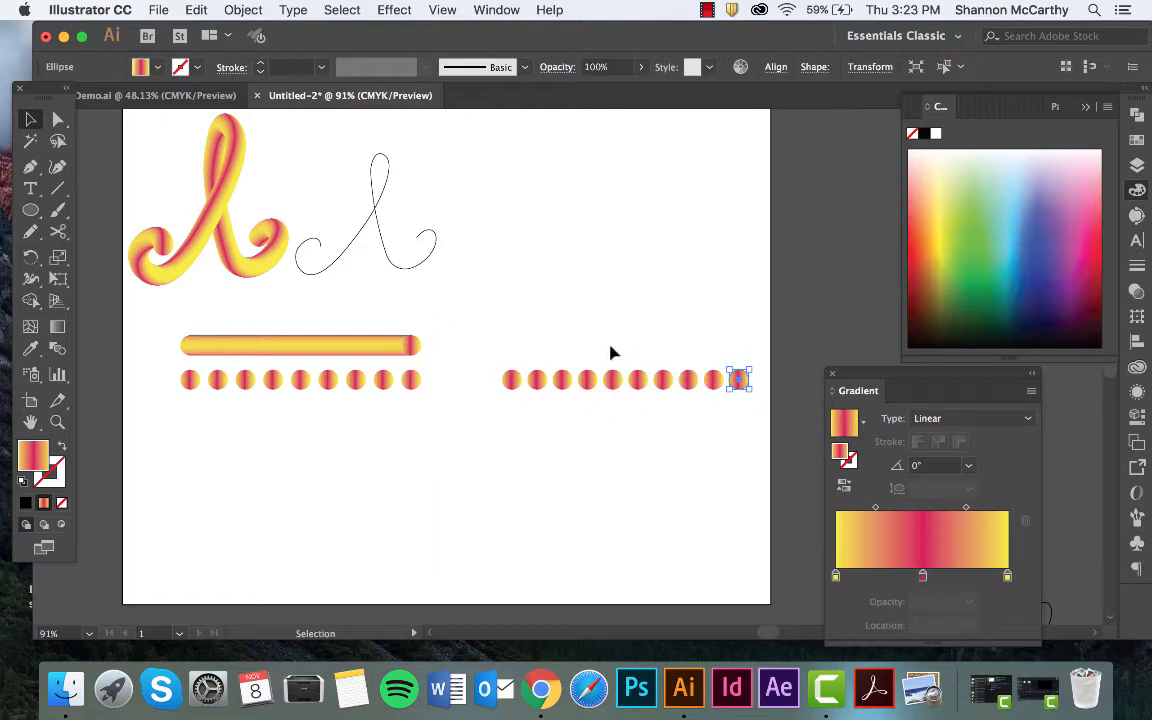
left_click(750, 364)
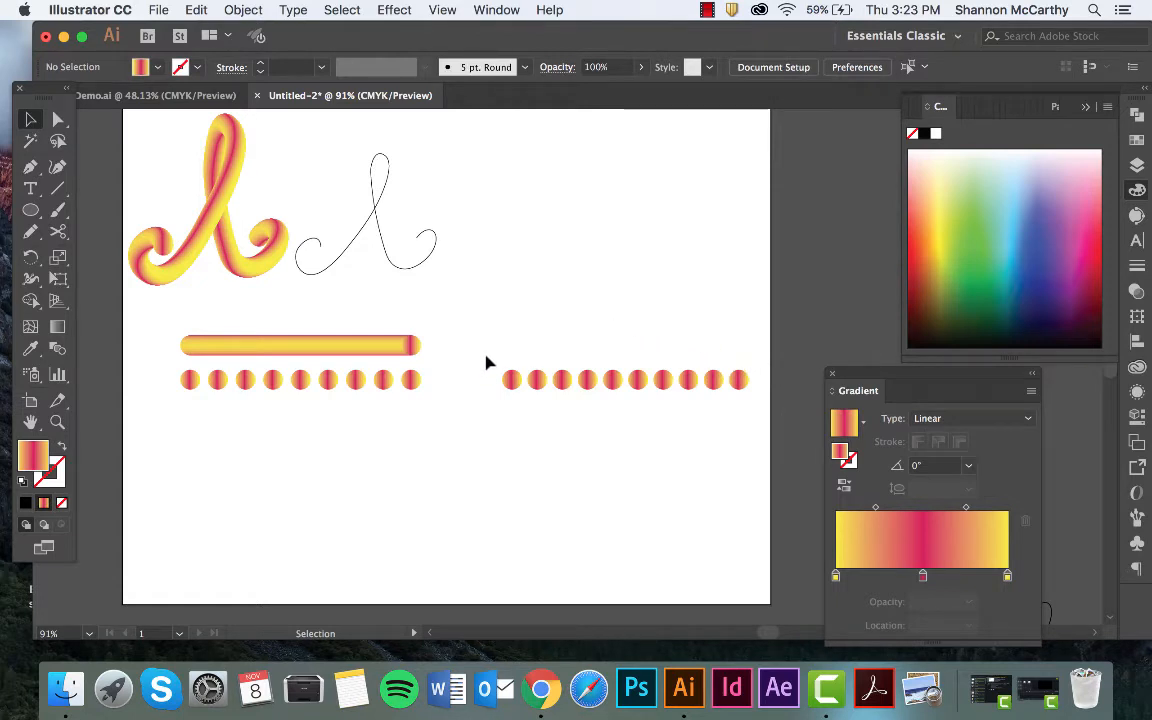
Select the whole new row of circles and set the blend spacing to Specified Steps with 200 steps.
left_click_drag(484, 355, 766, 411)
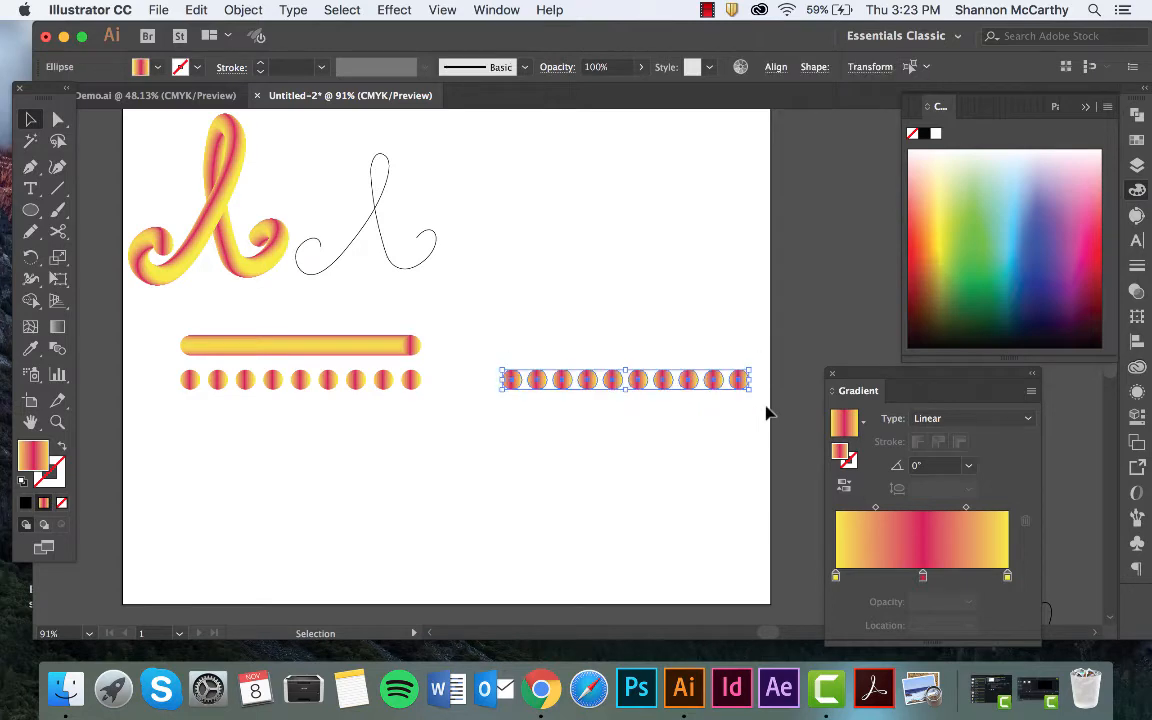
left_click(235, 9)
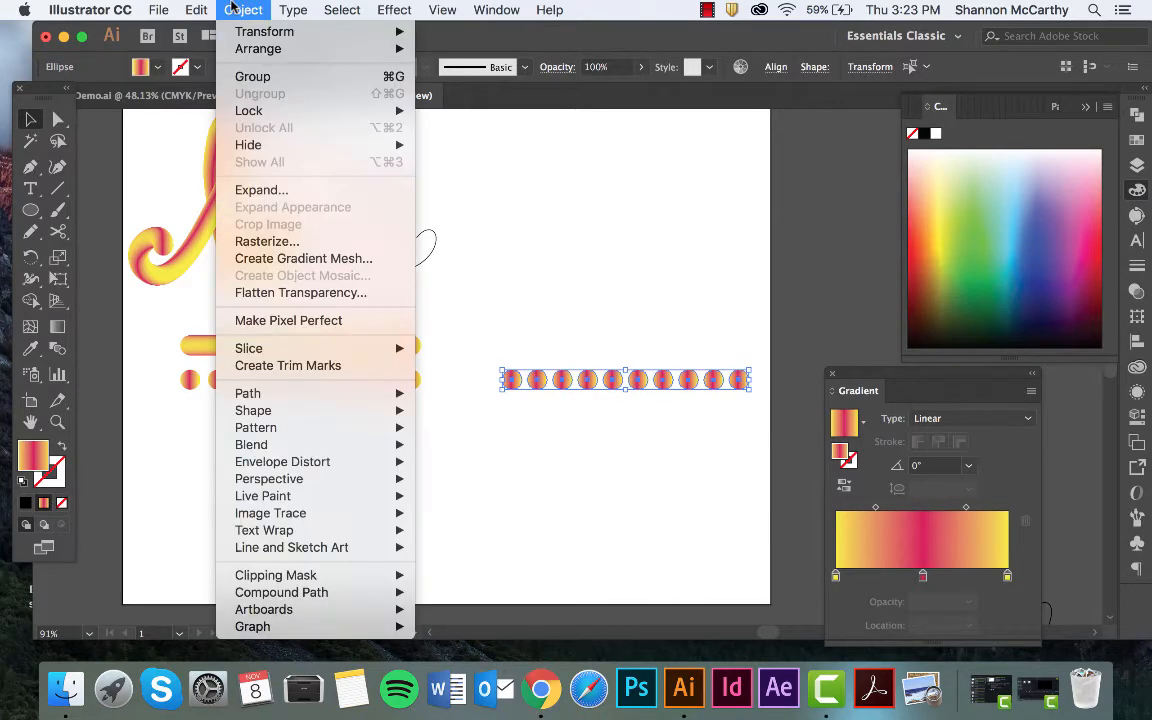
mouse_move(273, 458)
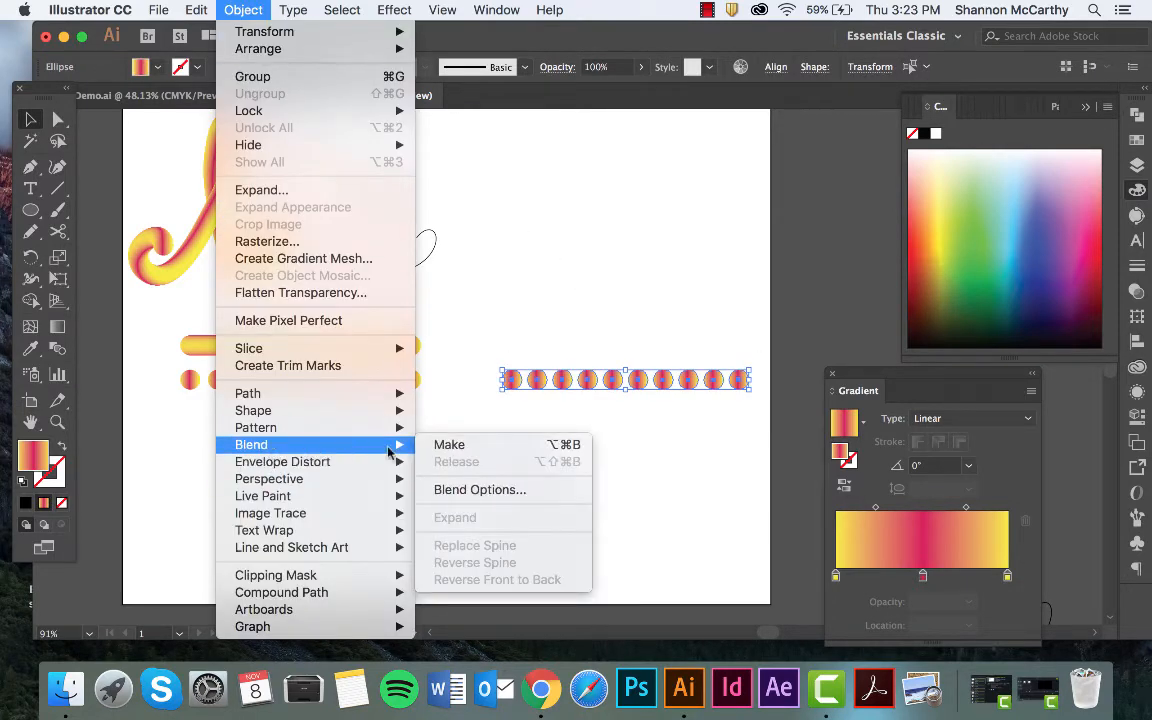
left_click(465, 490)
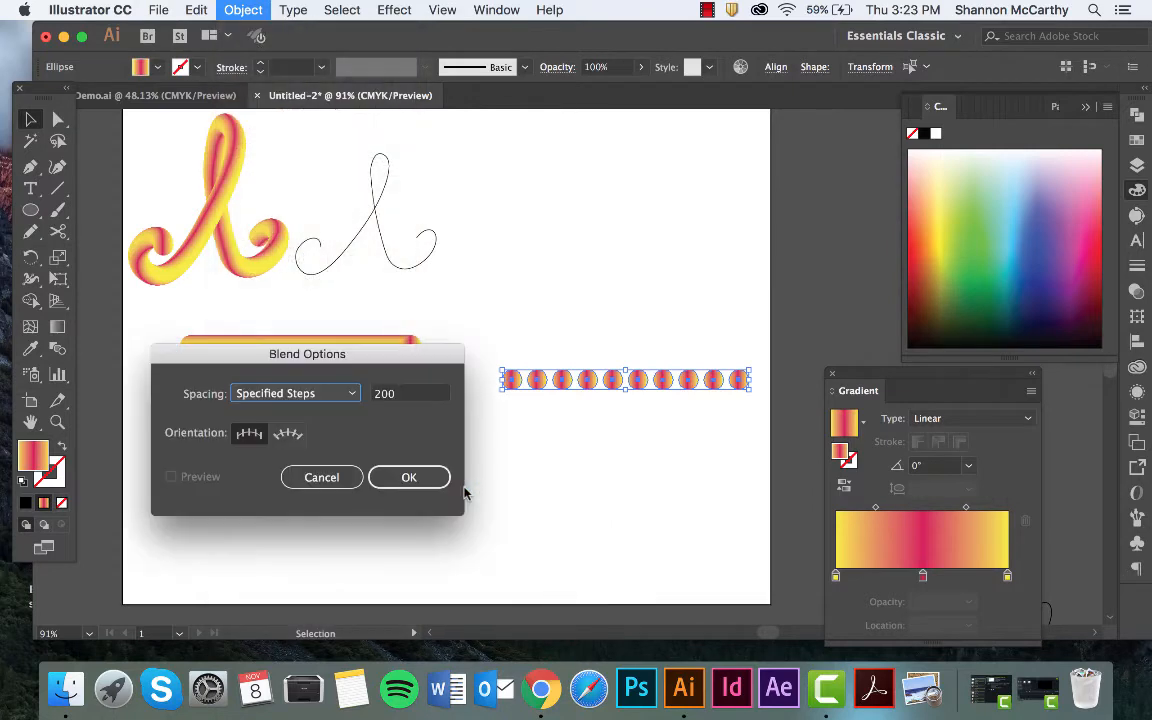
left_click(340, 393)
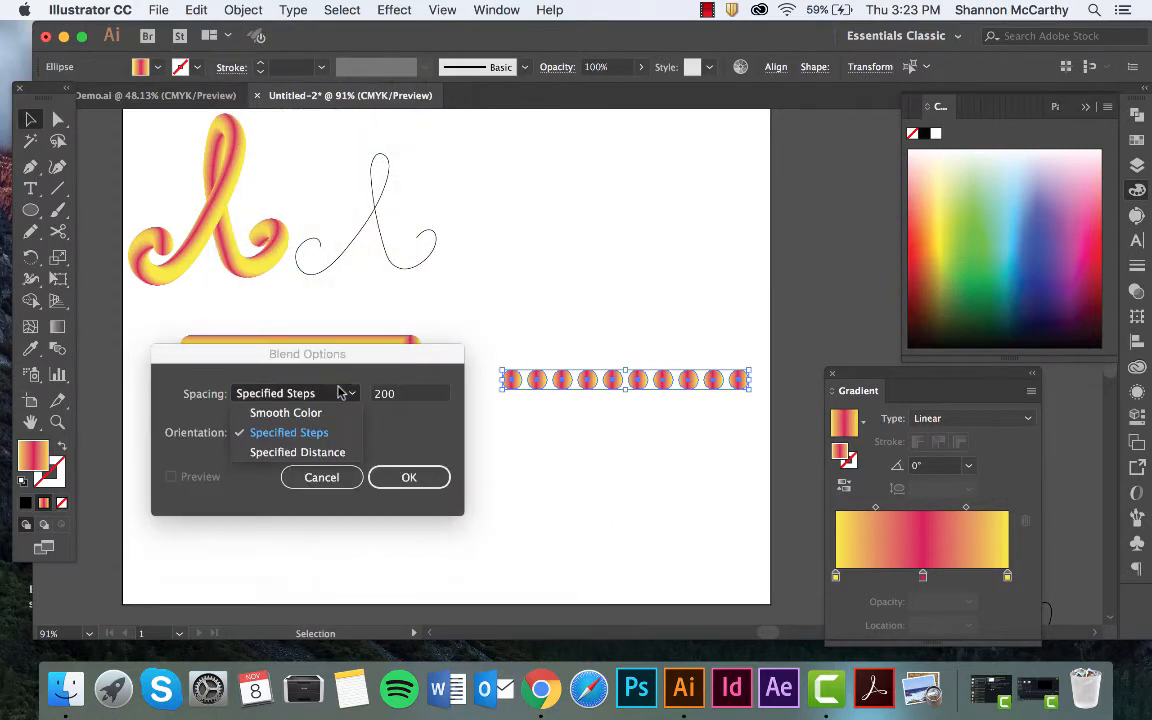
left_click(334, 437)
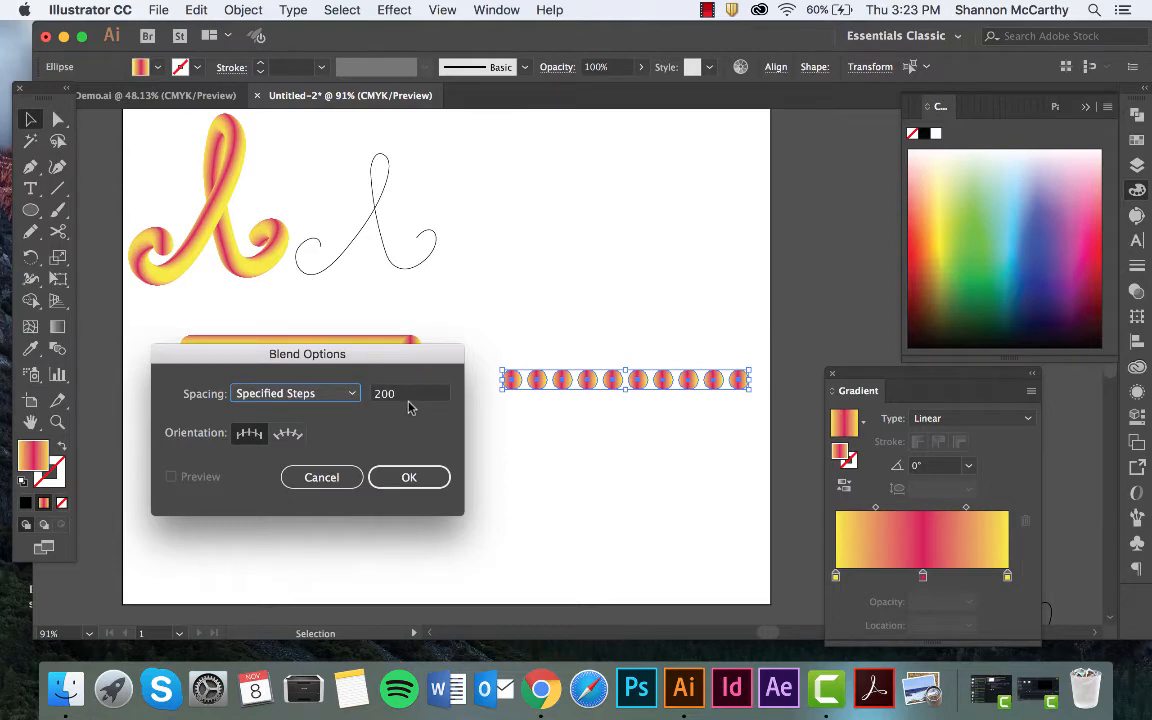
left_click(430, 477)
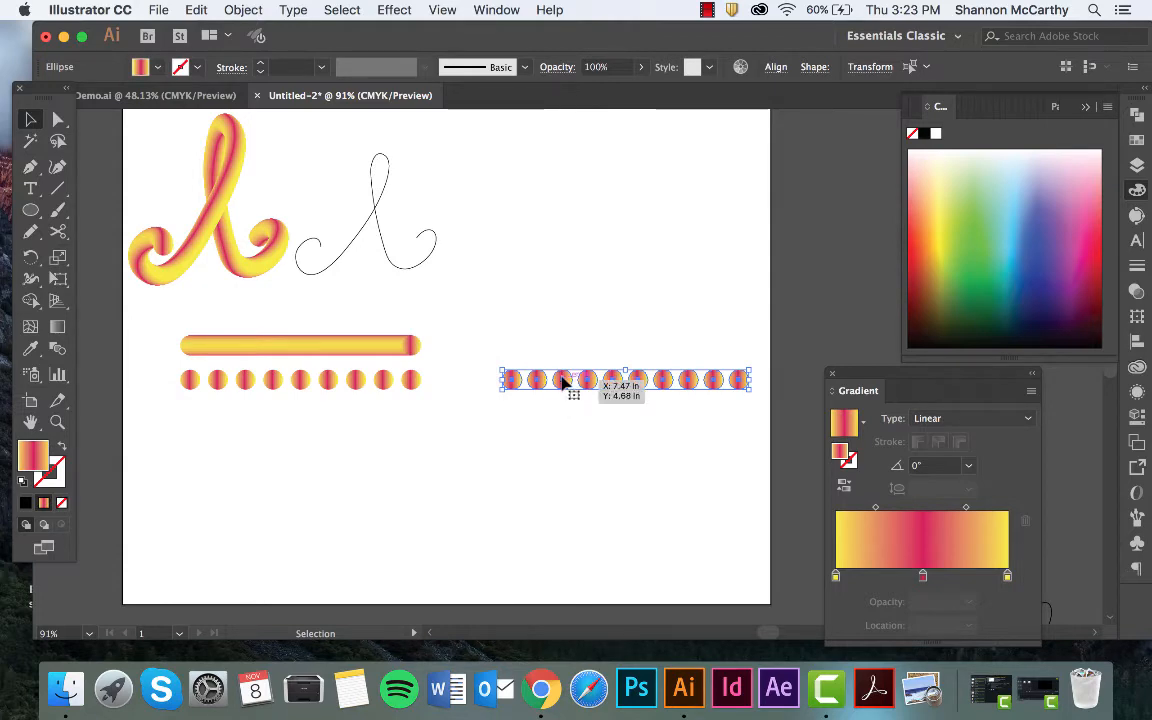
Make a blend from the selected row of ten circles.
left_click(241, 12)
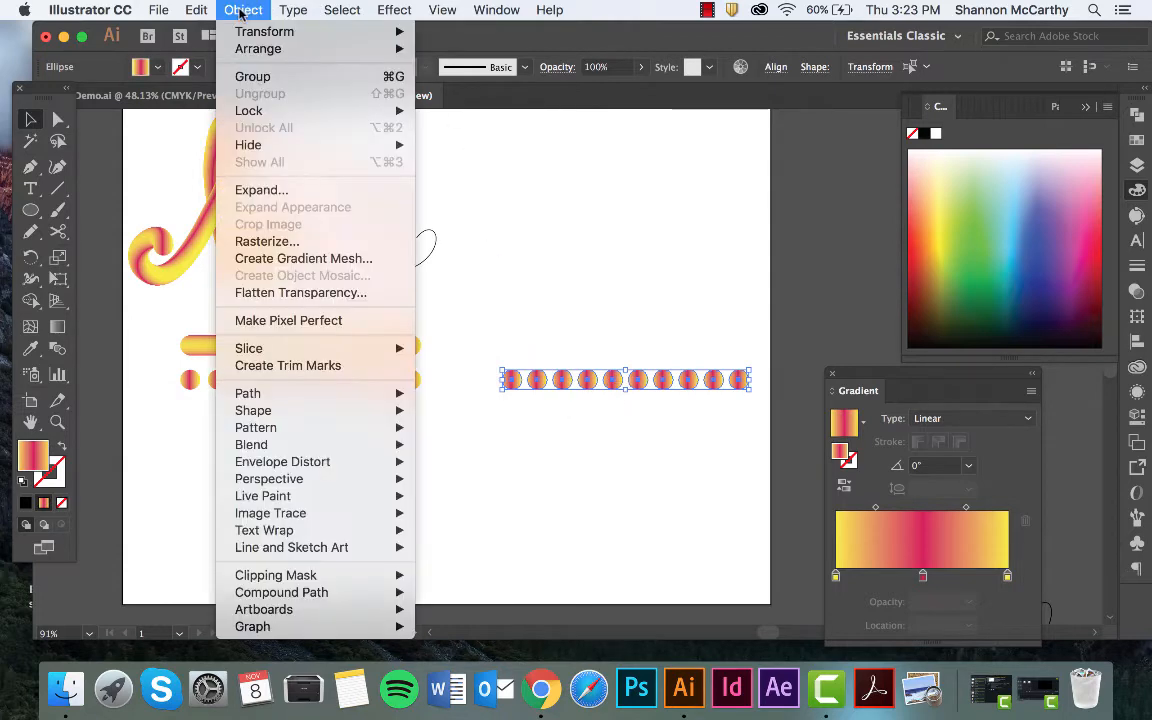
mouse_move(292, 443)
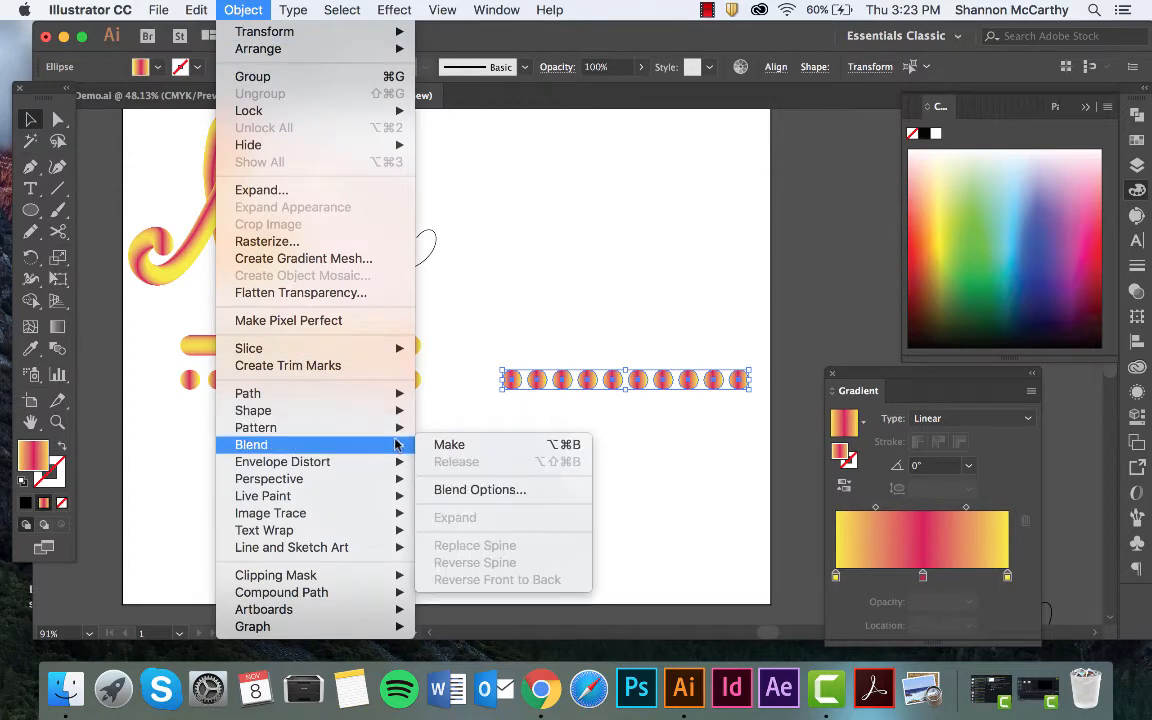
left_click(446, 444)
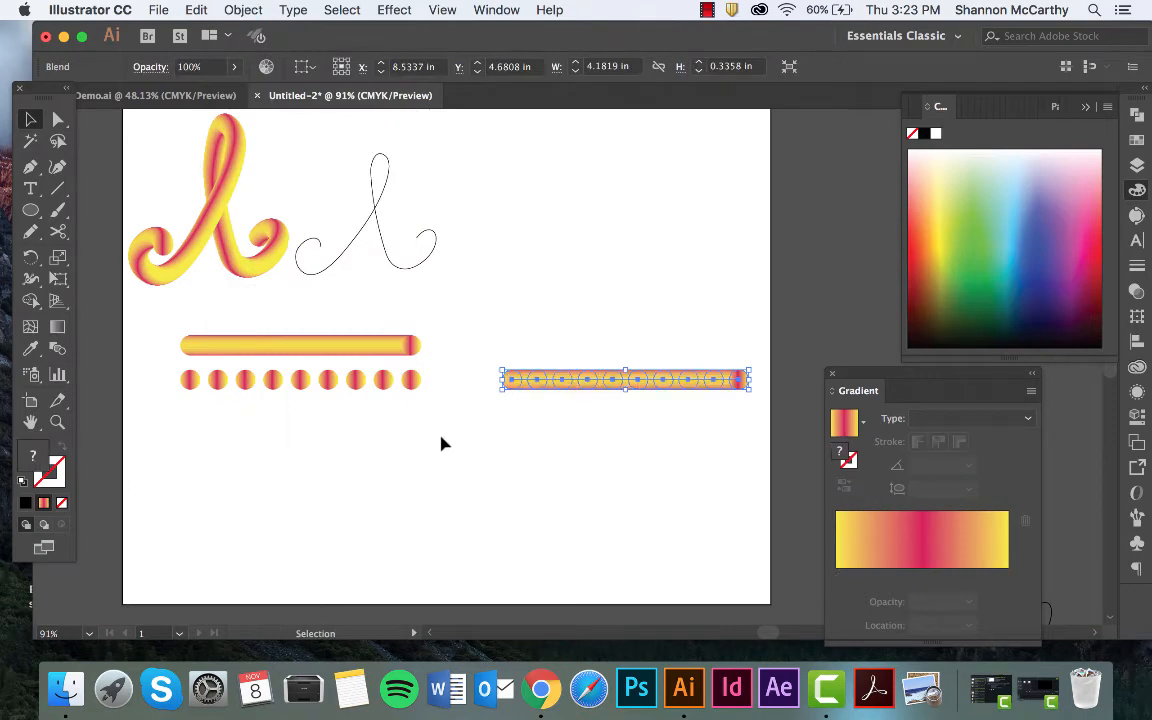
Duplicate the thin script letter path into the empty area above the new blend.
left_click(530, 418)
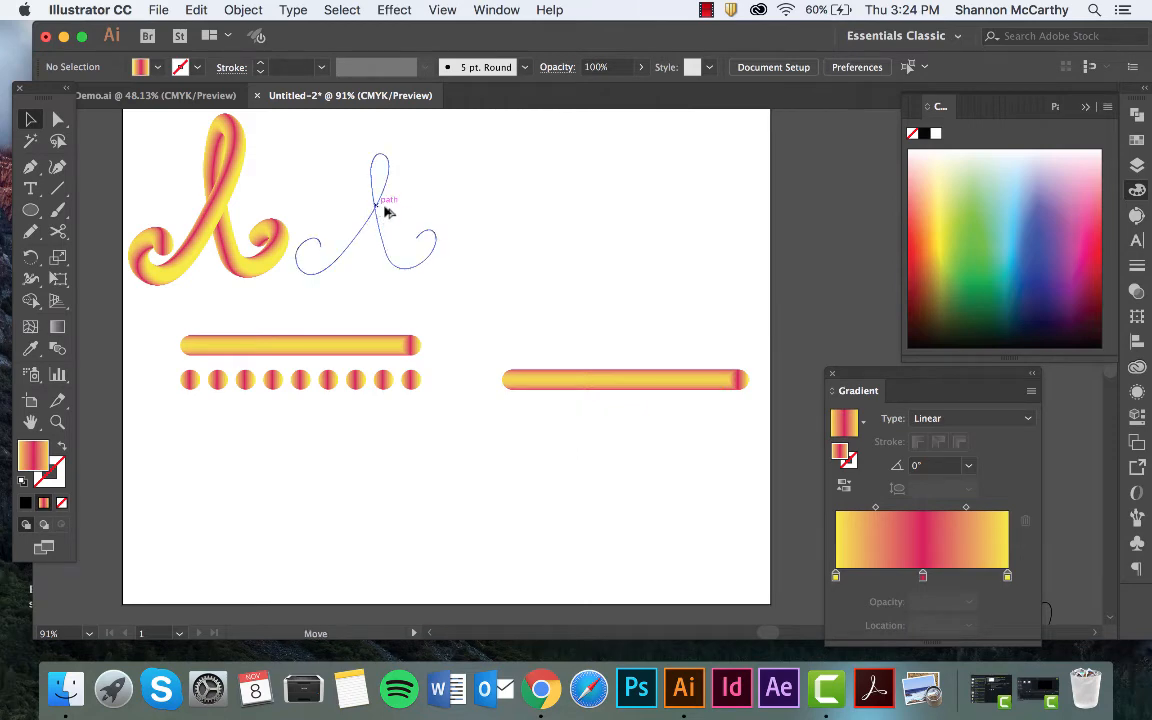
left_click_drag(386, 213, 636, 213)
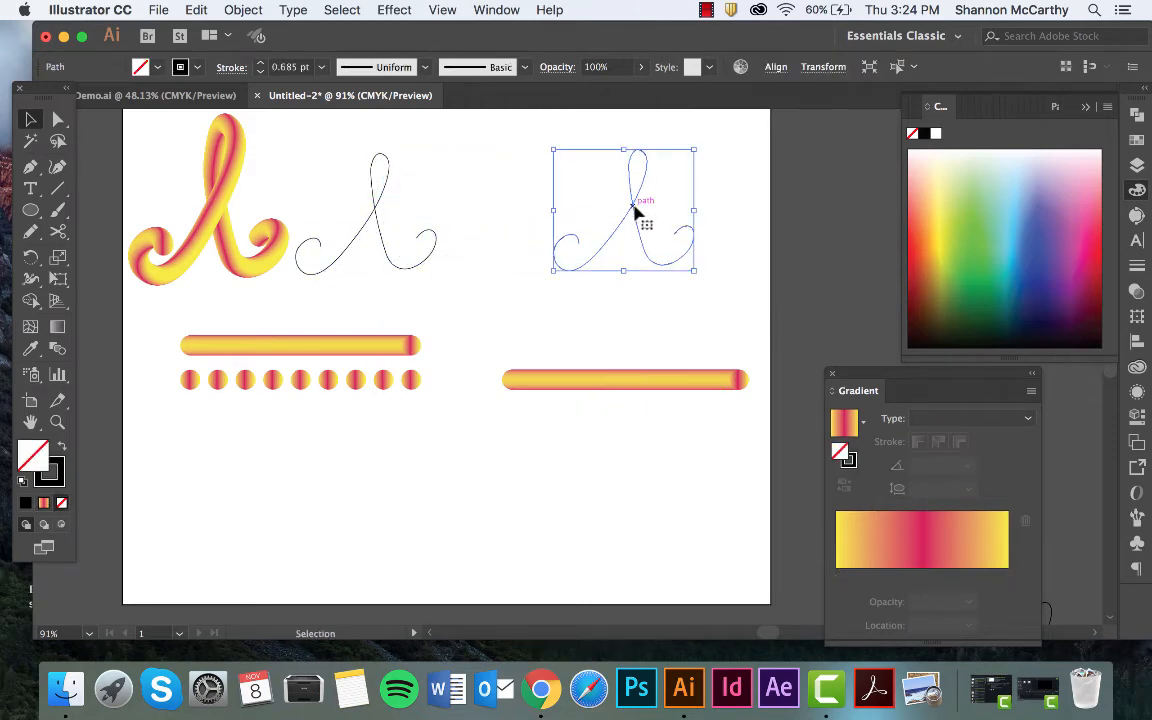
Switch to the Pencil tool for freehand path drawing.
left_click(31, 232)
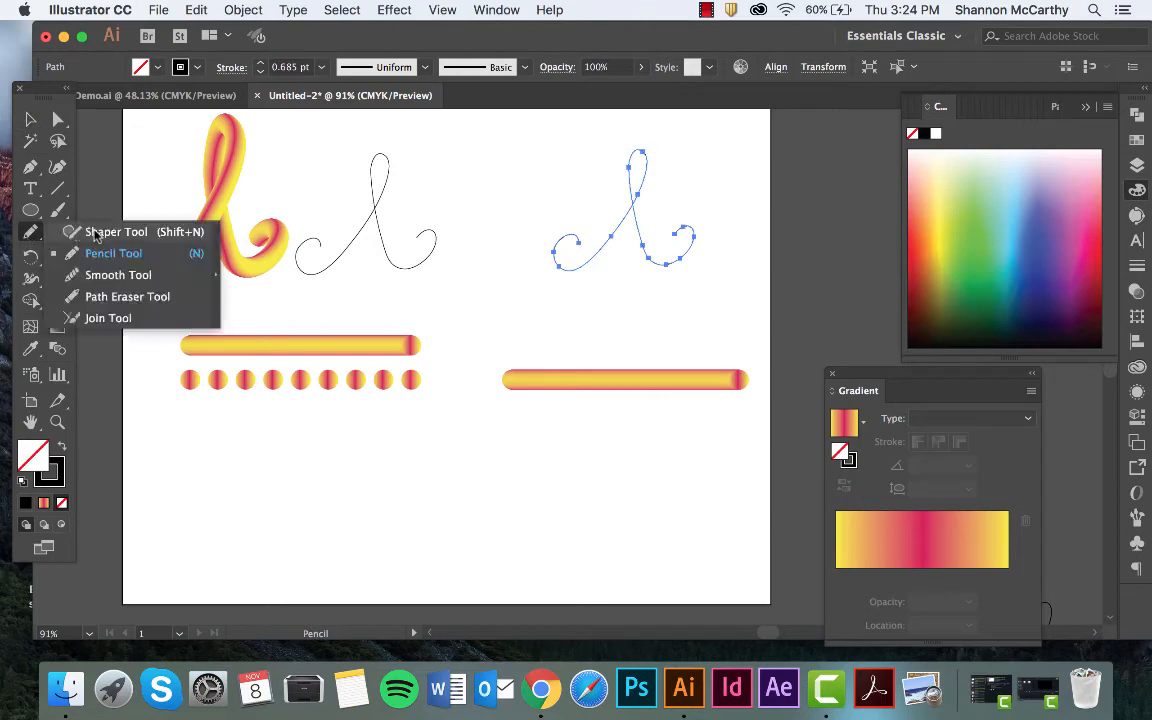
left_click(90, 231)
left_click(31, 119)
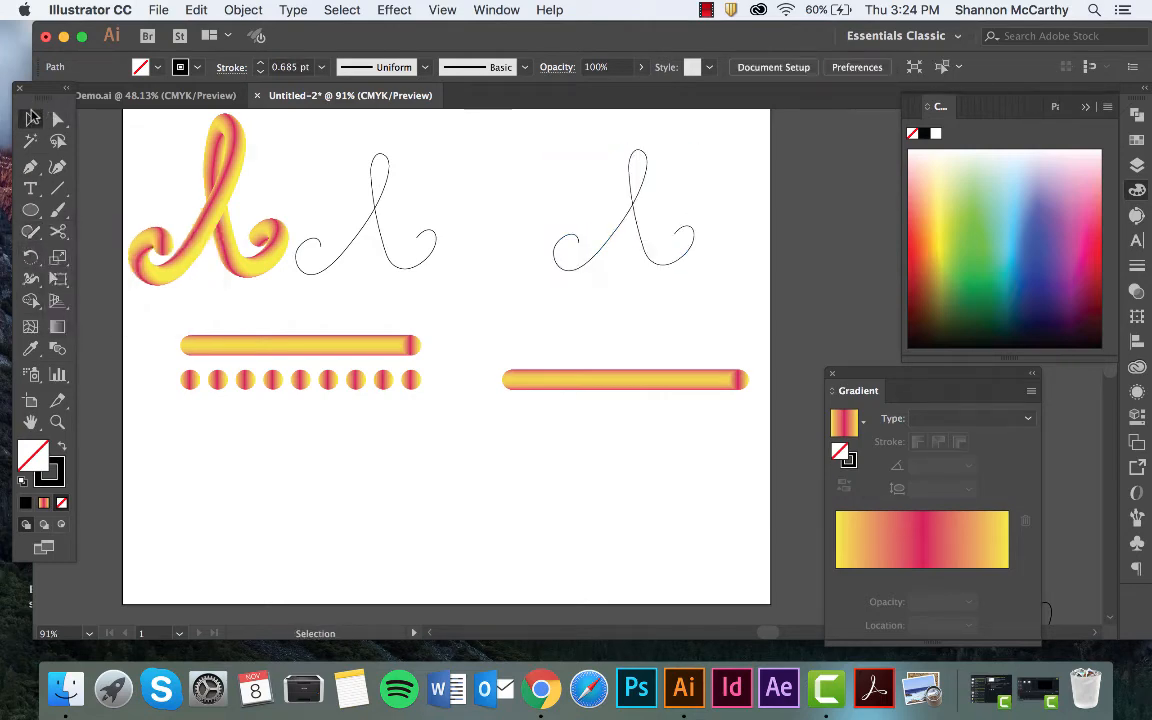
left_click(588, 263)
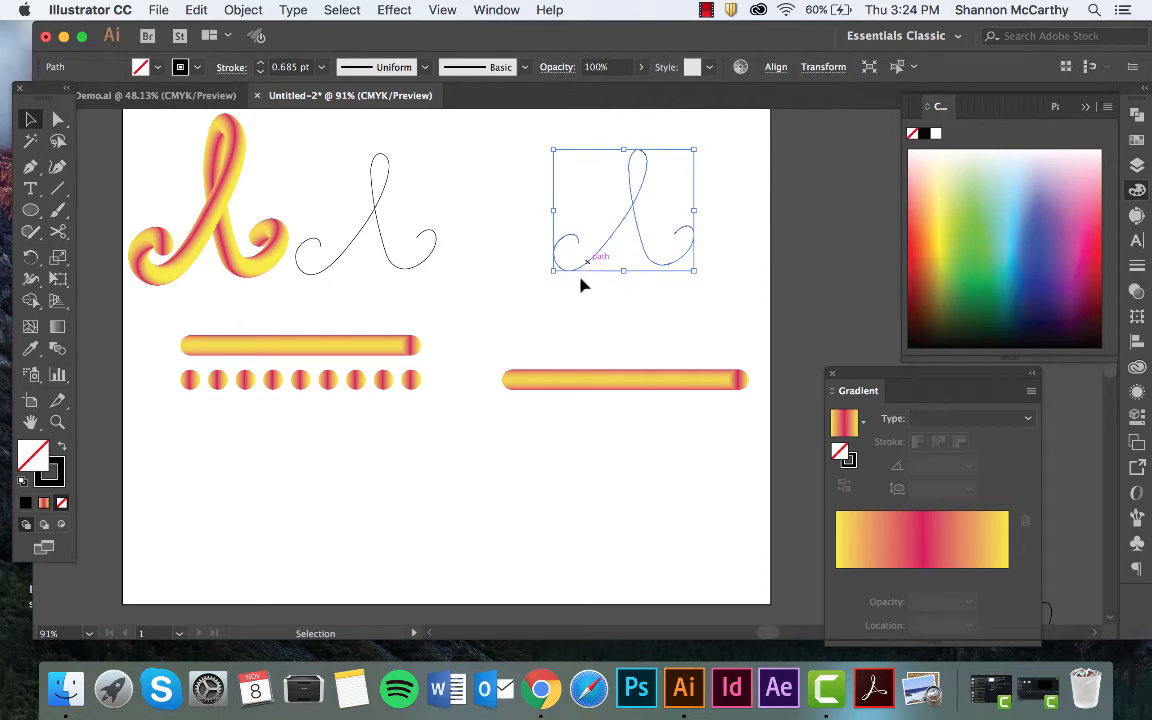
left_click(31, 231)
left_click(115, 255)
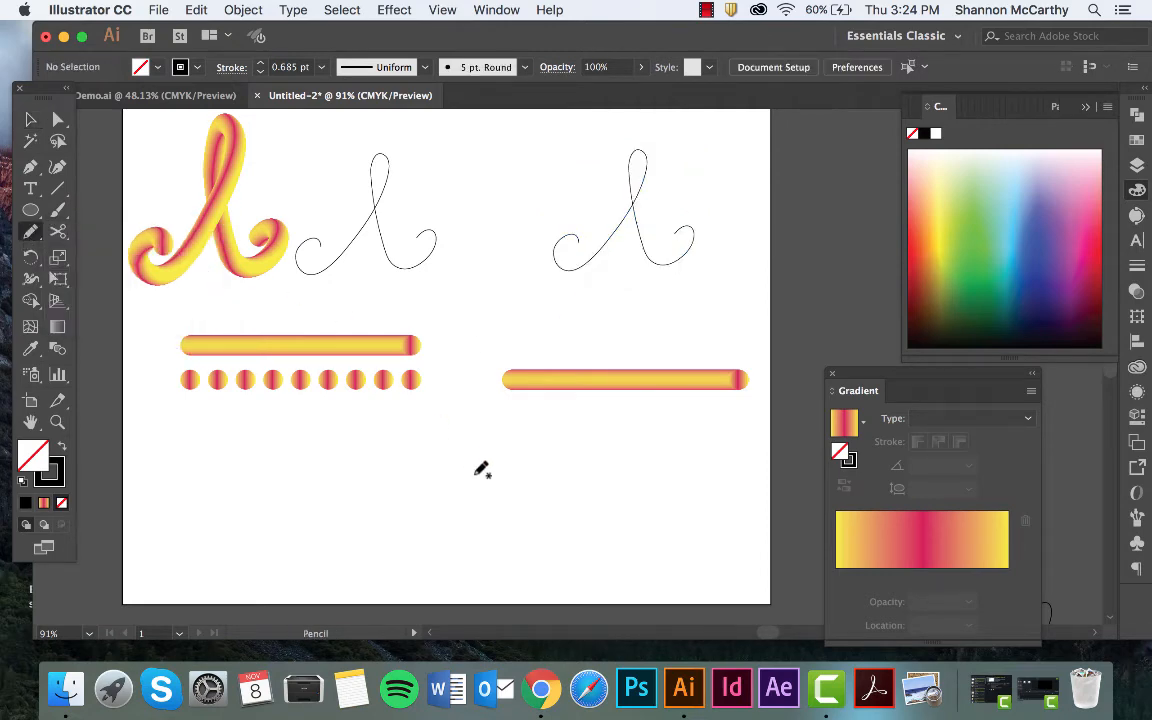
mouse_move(541, 508)
left_mouse_down()
mouse_move(536, 558)
mouse_move(598, 504)
mouse_move(622, 447)
mouse_move(602, 505)
mouse_move(619, 539)
mouse_move(650, 545)
mouse_move(666, 503)
left_mouse_up()
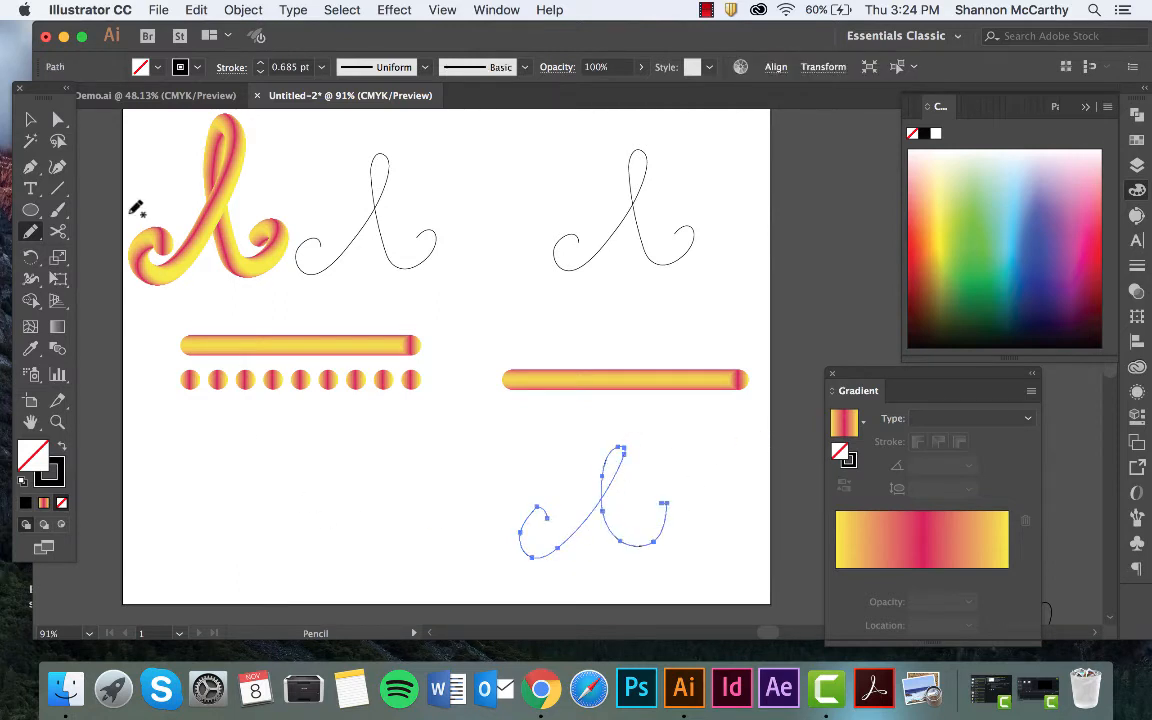
left_click(30, 119)
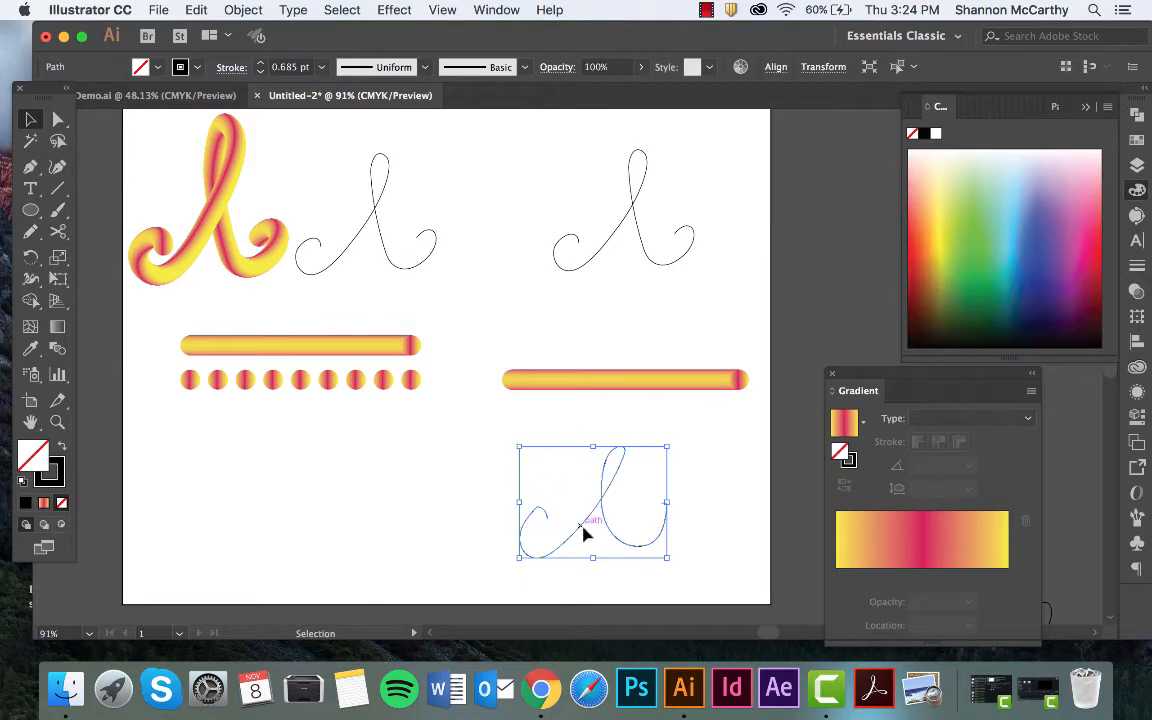
key("Delete")
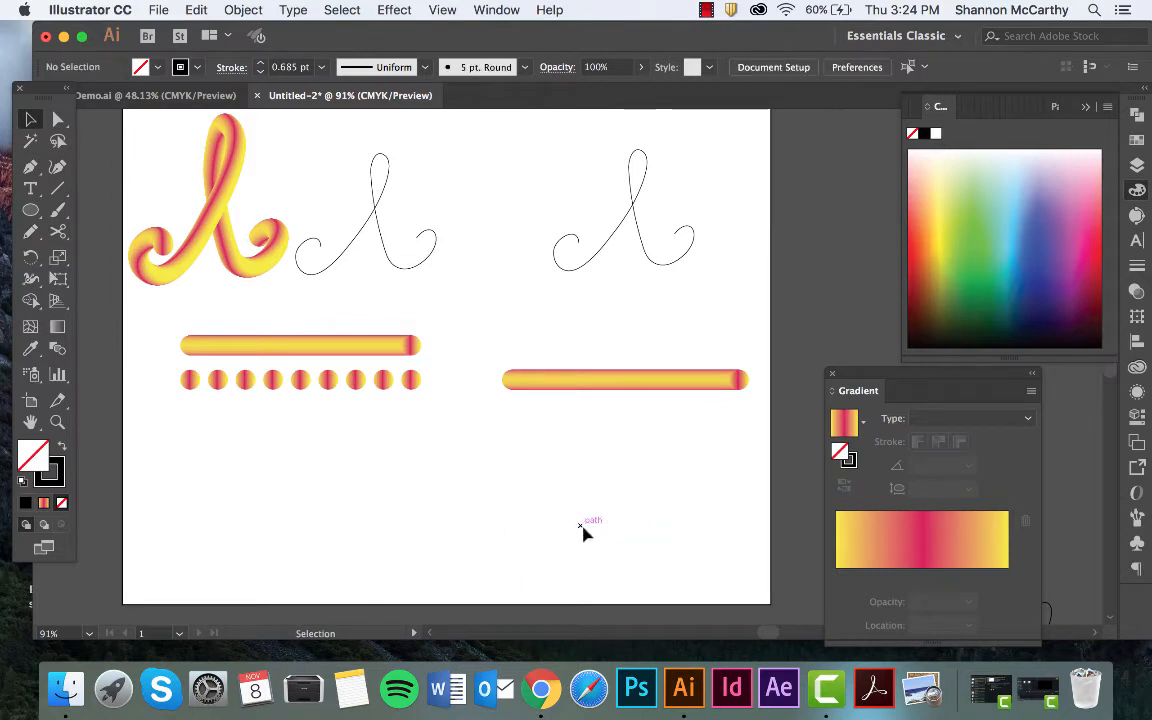
Replace the spine of the ten-circle gradient blend with the duplicated script letter path.
left_click(588, 268)
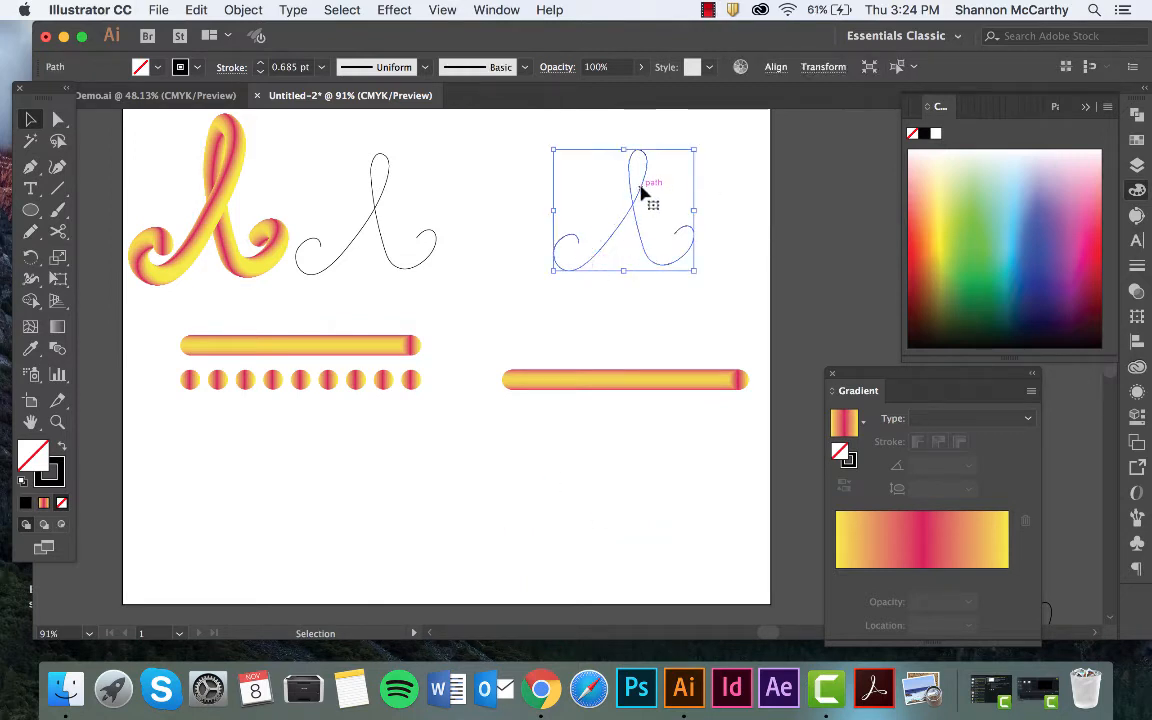
key("shift")
left_click(610, 386, "shift")
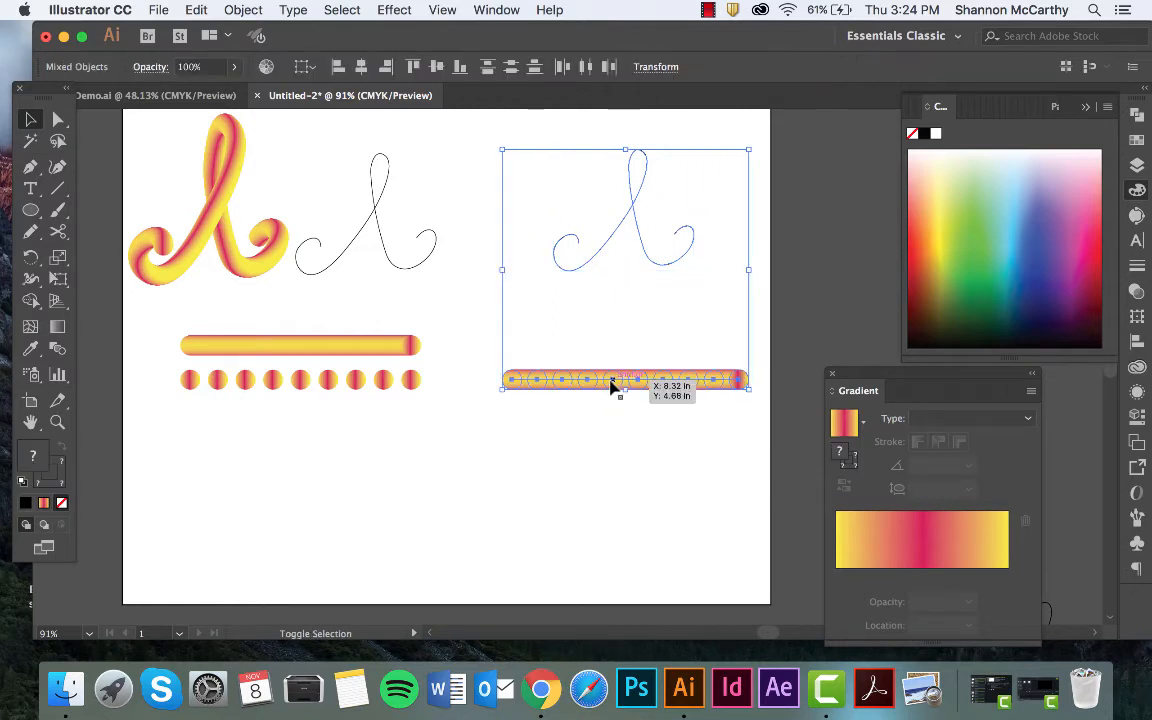
left_click(243, 10)
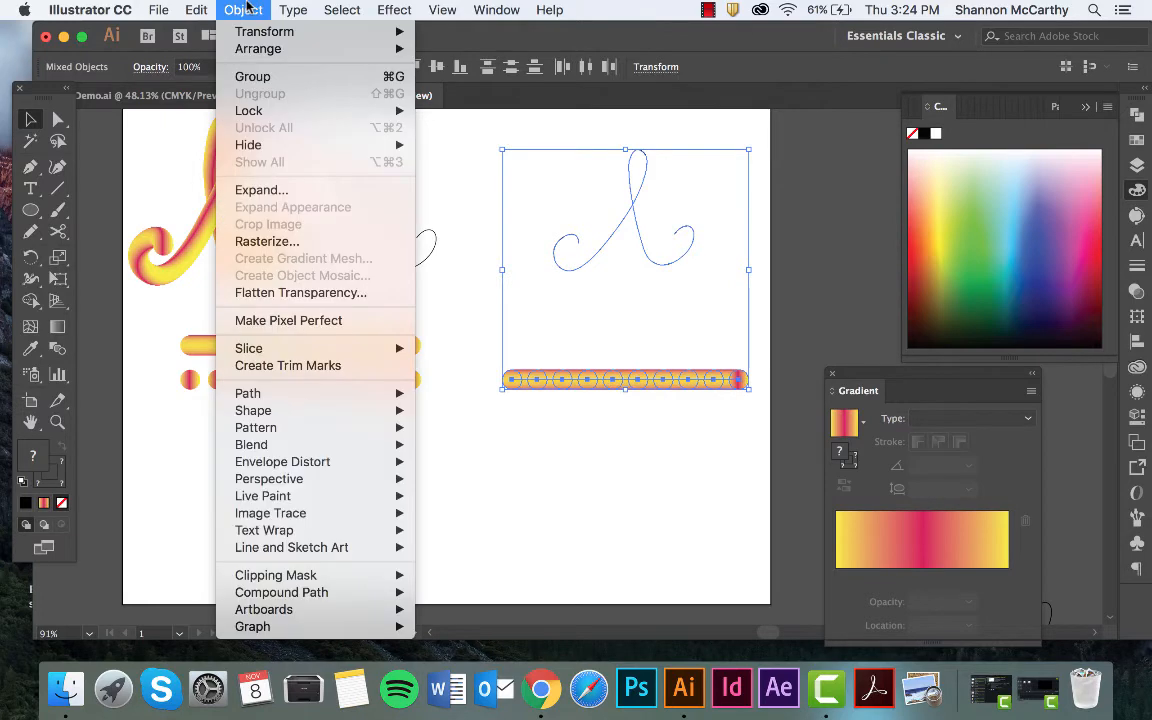
mouse_move(291, 449)
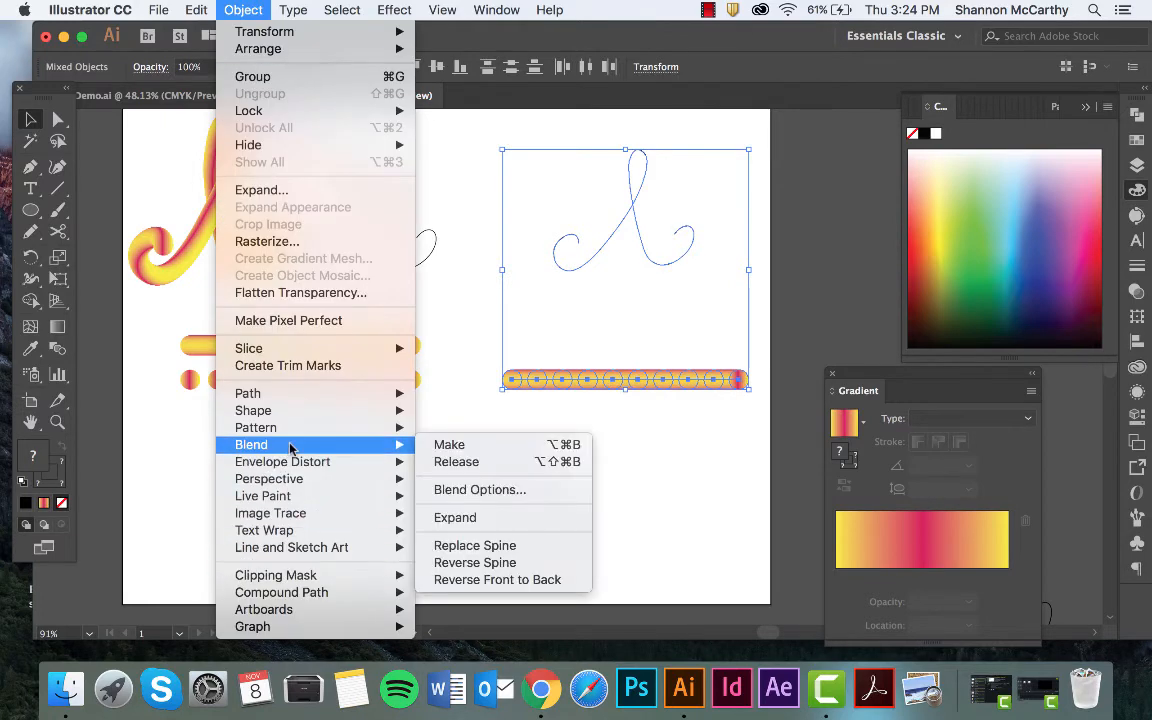
left_click(482, 553)
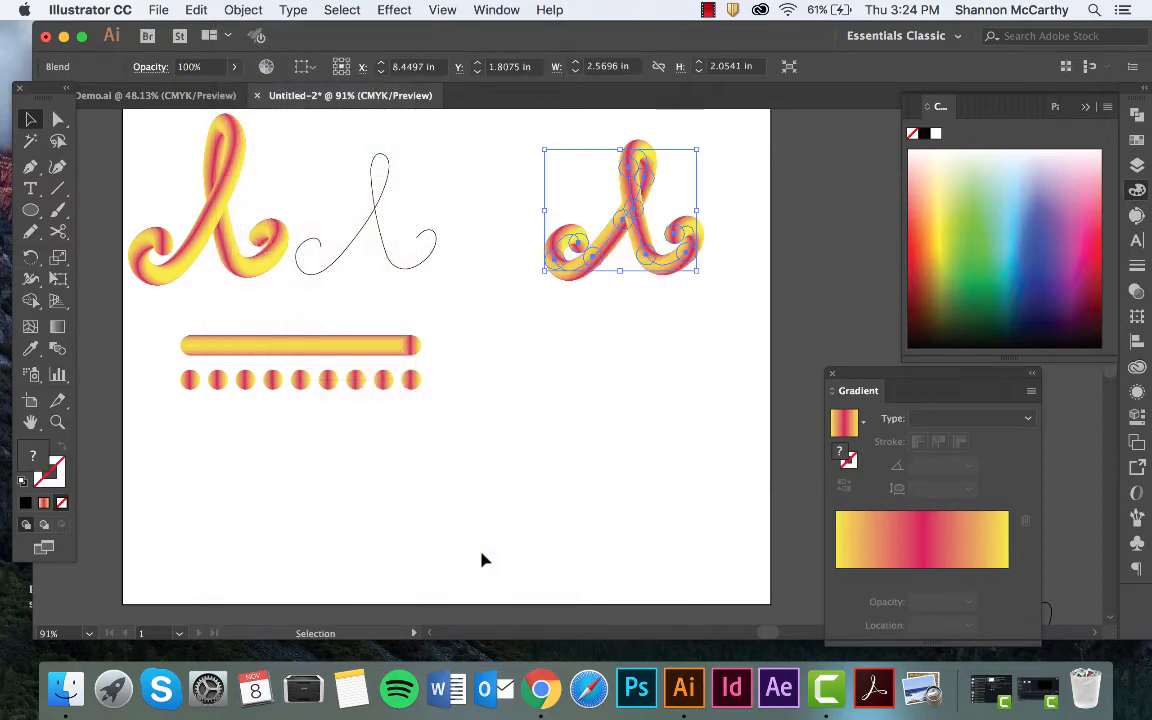
left_click(572, 496)
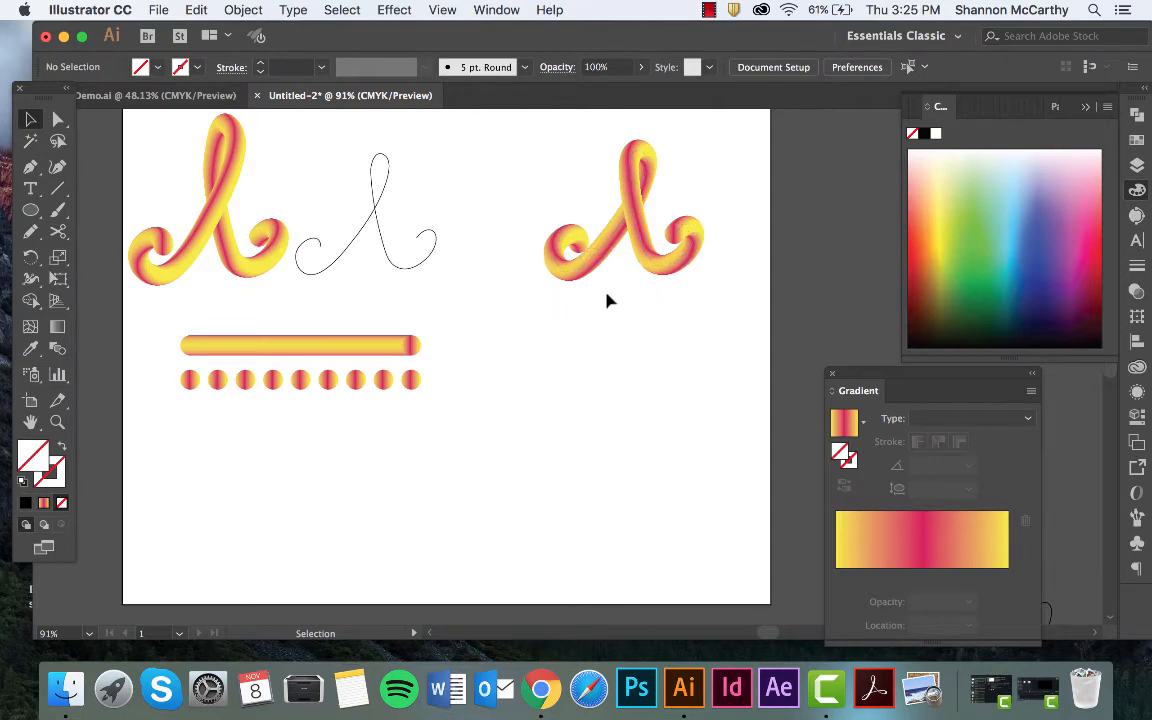
Clear the Gradient panel away from the off-artboard "hi" path and move that path into the empty area below the new tube letter.
left_click_drag(920, 378, 1053, 385)
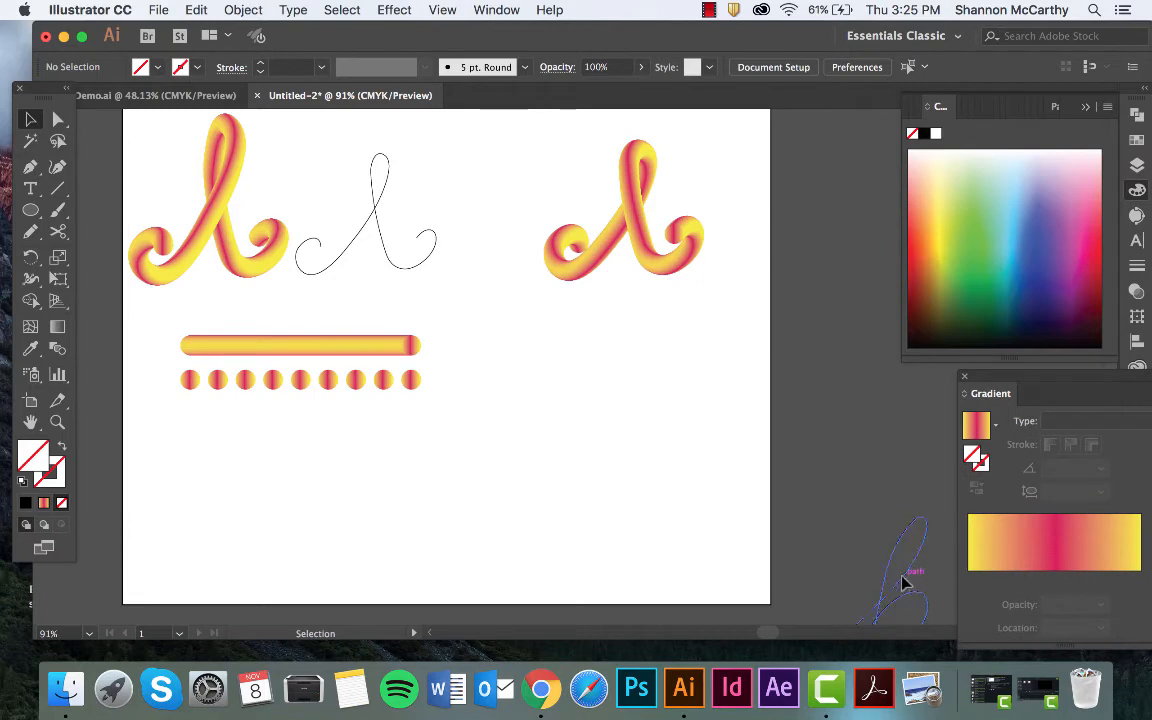
left_click_drag(903, 577, 520, 415)
left_click(760, 393)
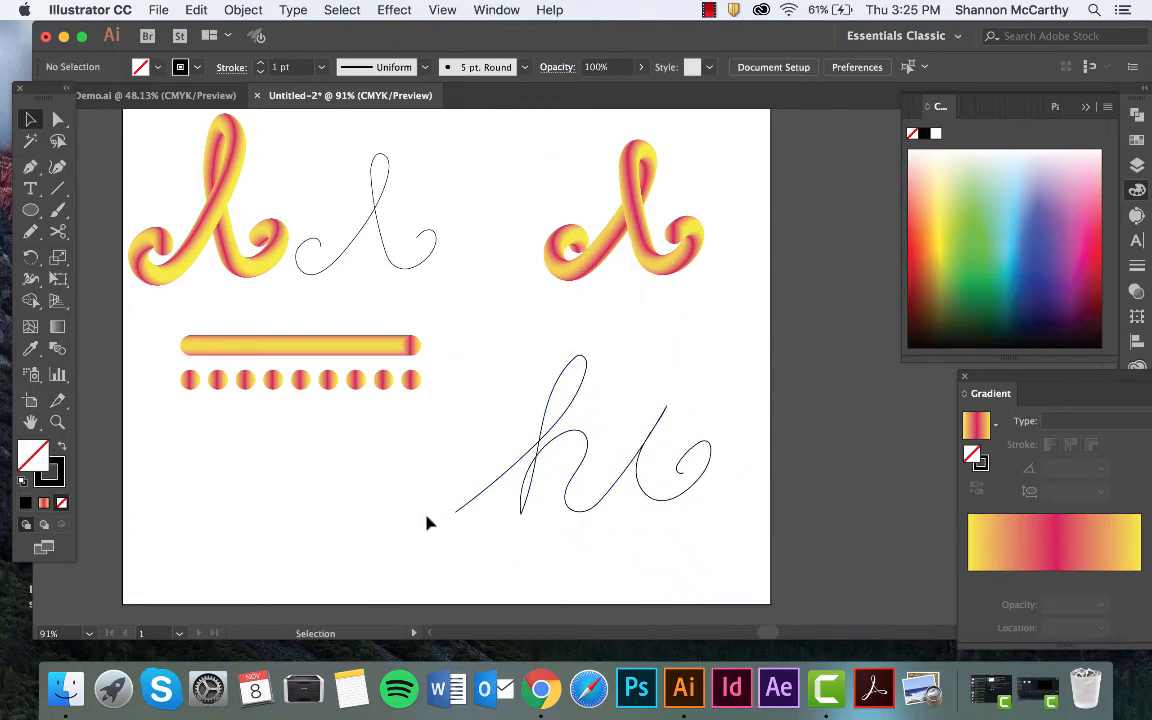
Replace the spine of the original gradient bar blend with the handwritten "hi" path.
left_click(535, 458)
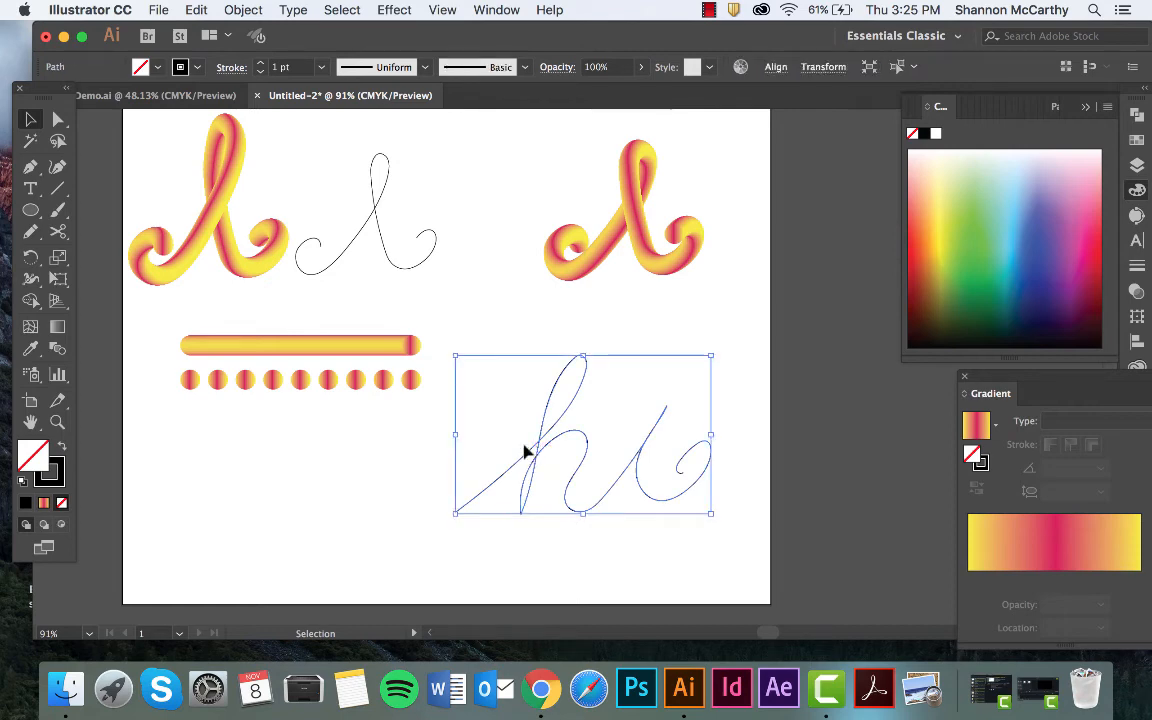
left_click(379, 345, "shift")
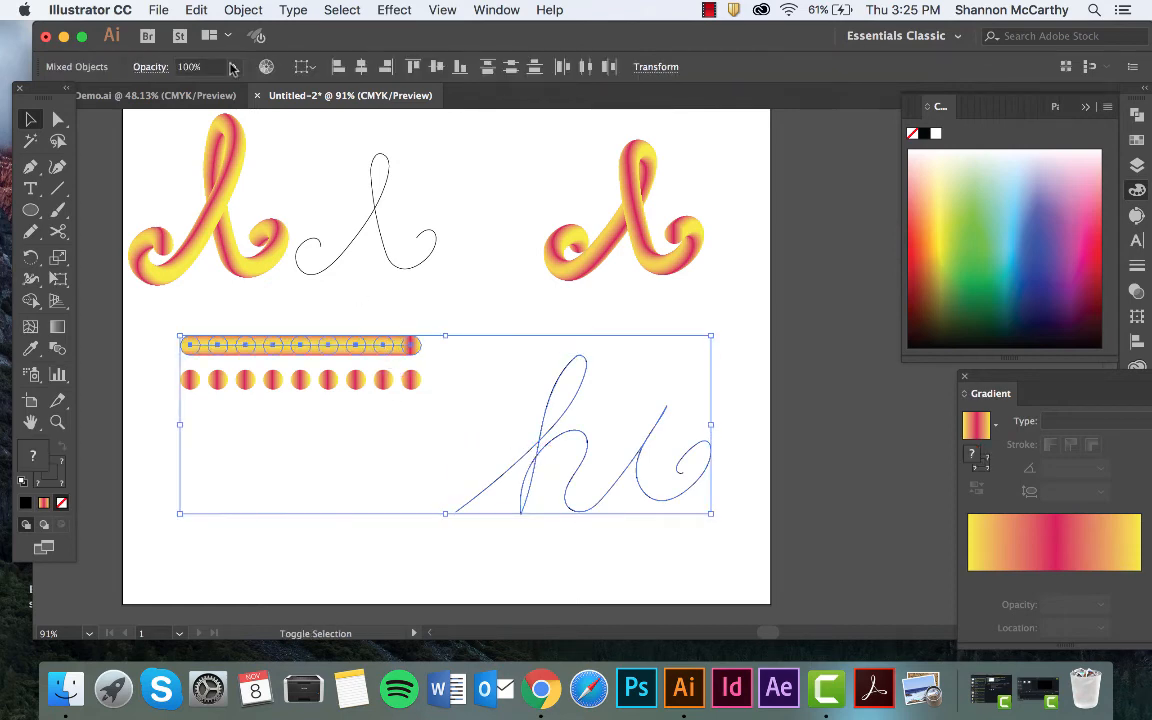
left_click(243, 9)
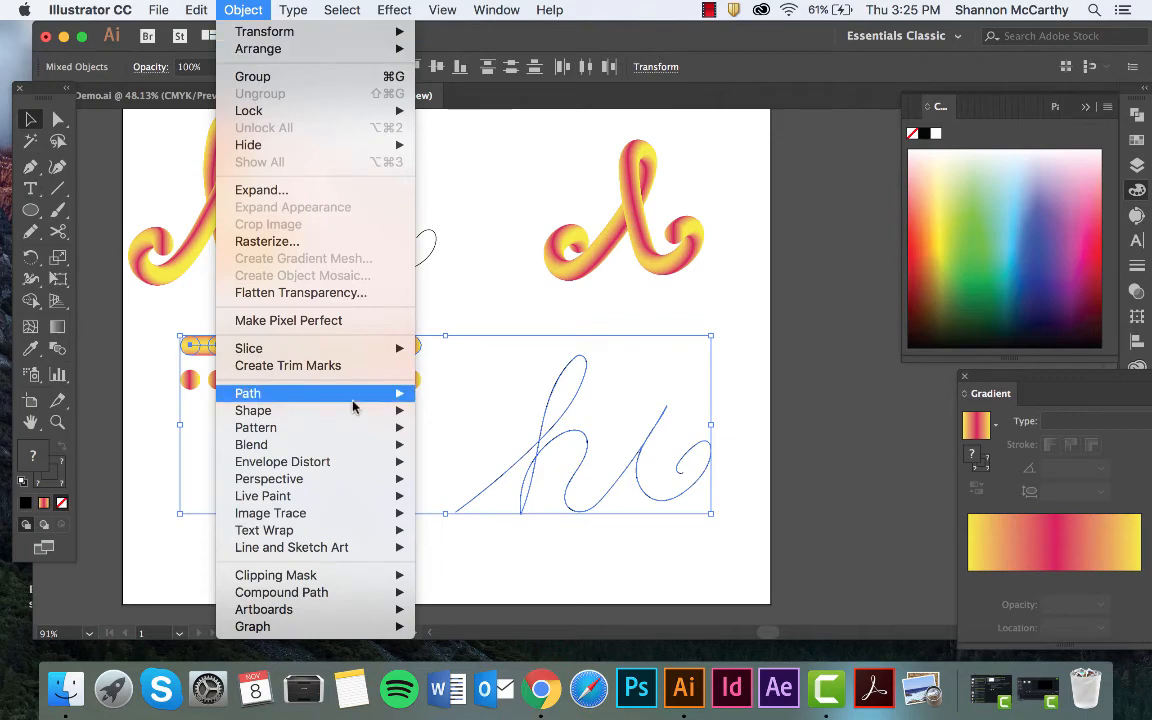
mouse_move(318, 456)
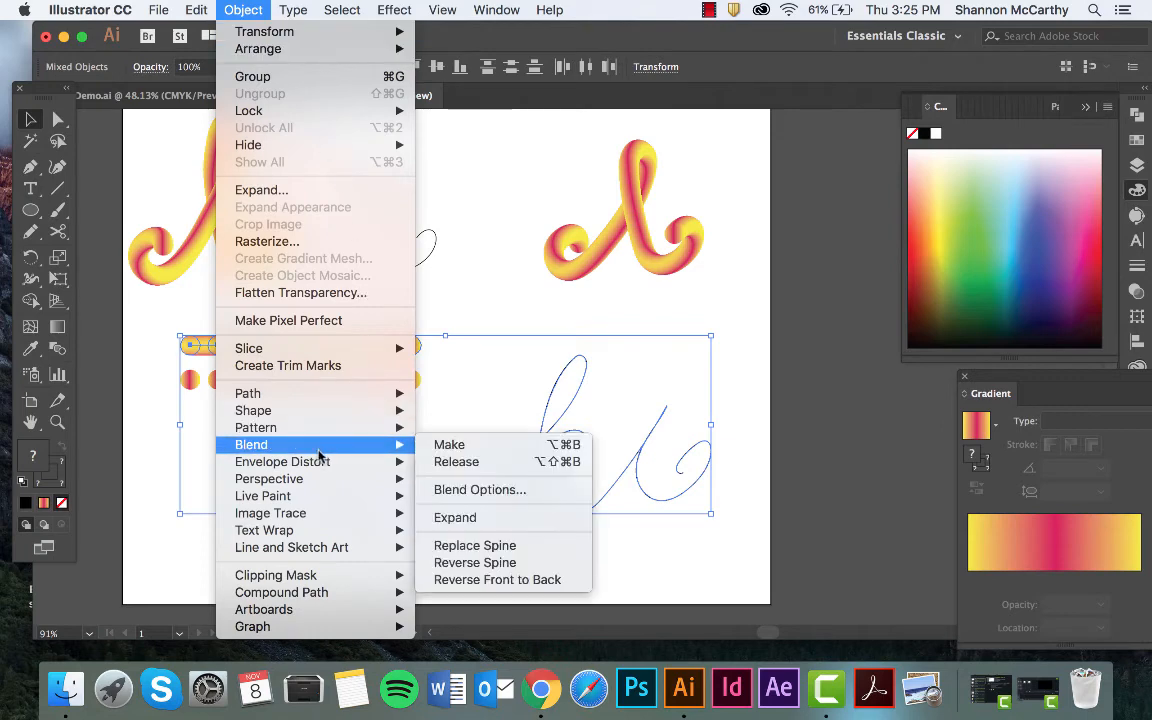
left_click(475, 546)
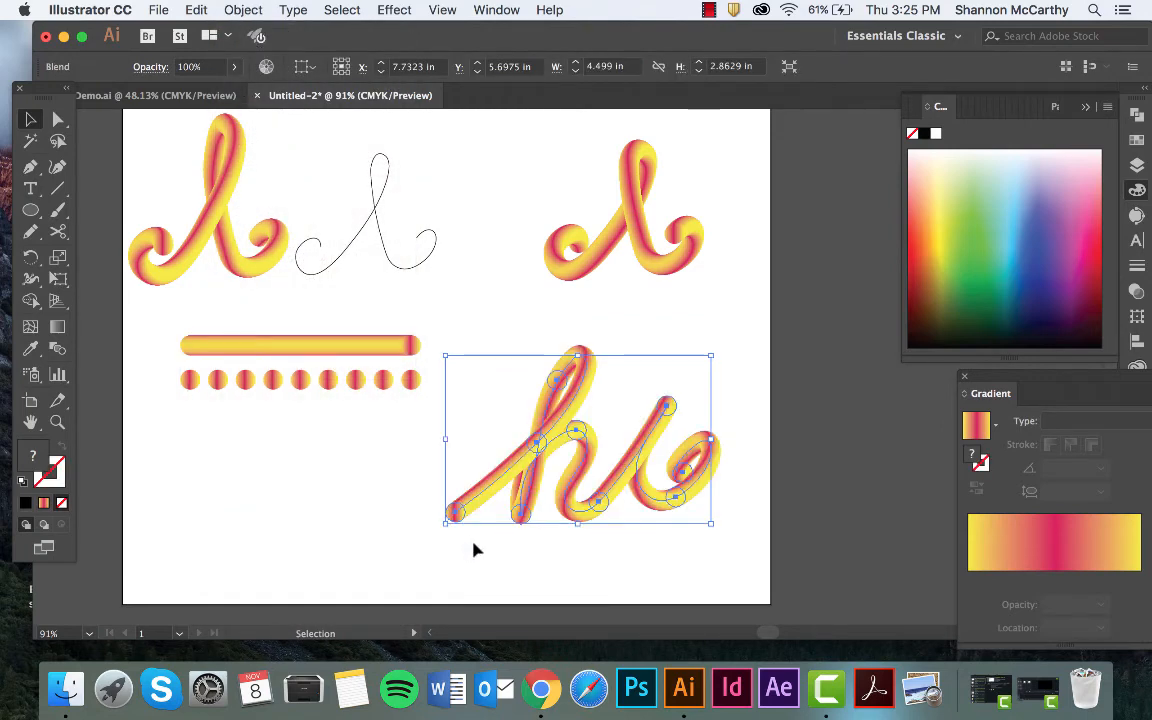
left_click(476, 546)
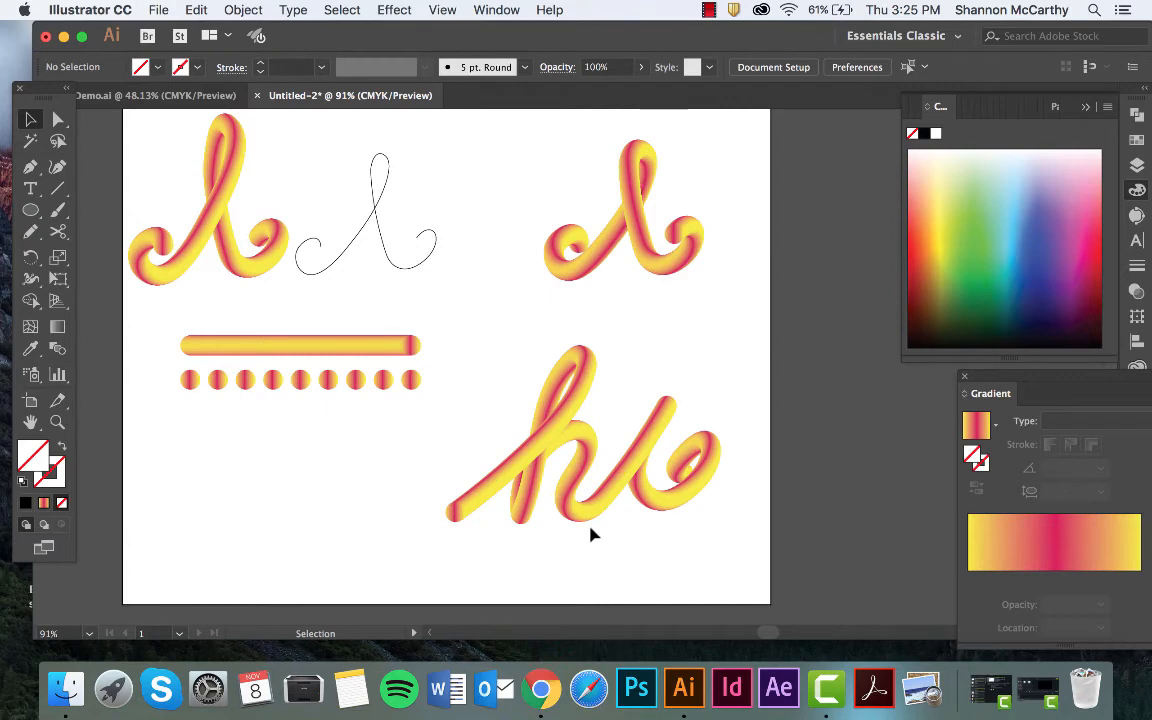
Reshape the "hi" spine by moving the i's stem anchor to about X 9.24, Y 5.81 in and the end curl's outer anchor to about X 10.27, Y 6 in.
left_click(651, 440)
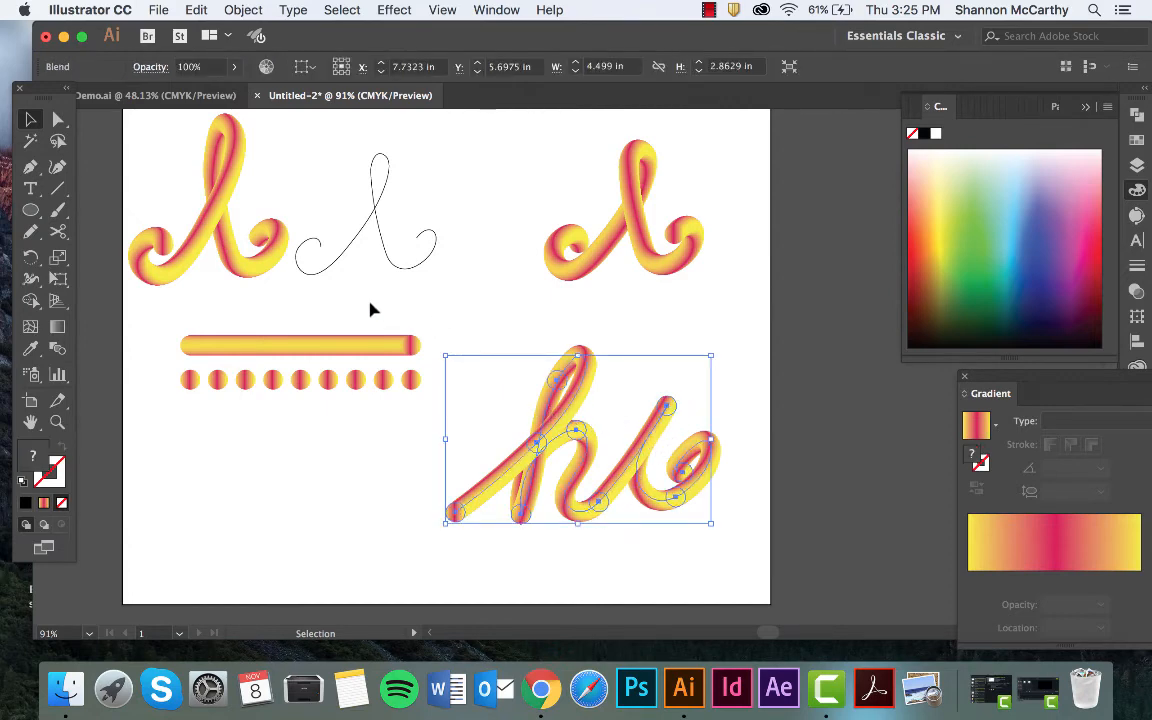
key("a")
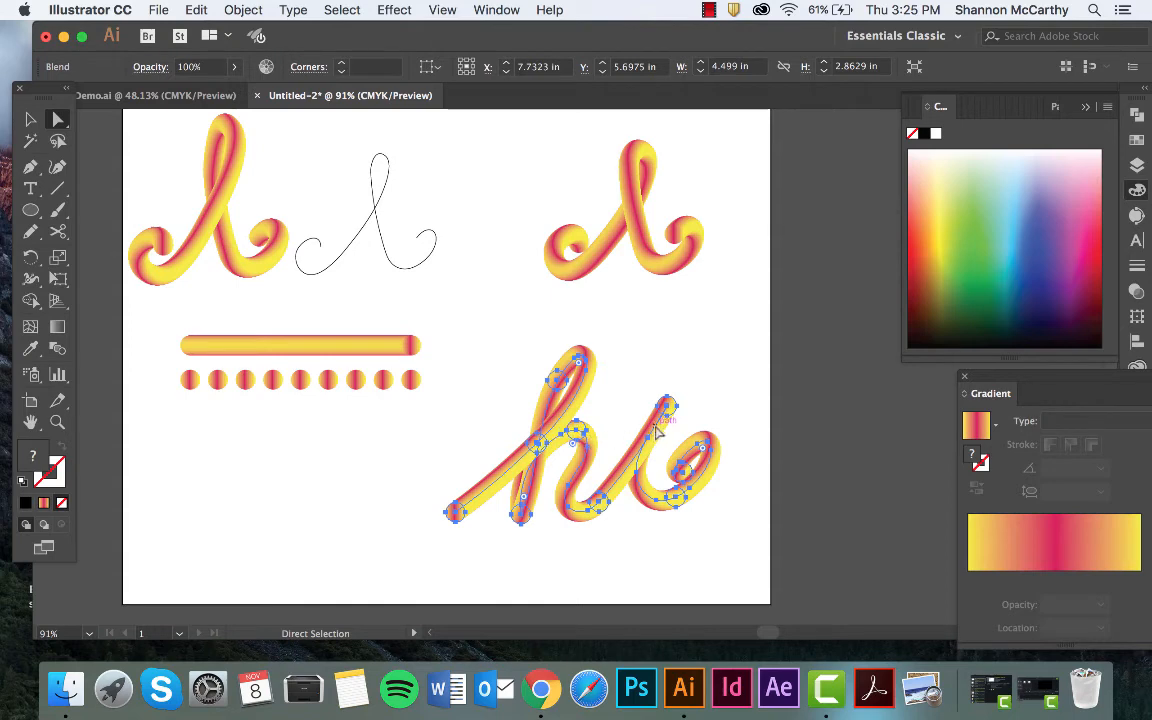
left_click_drag(652, 442, 613, 429)
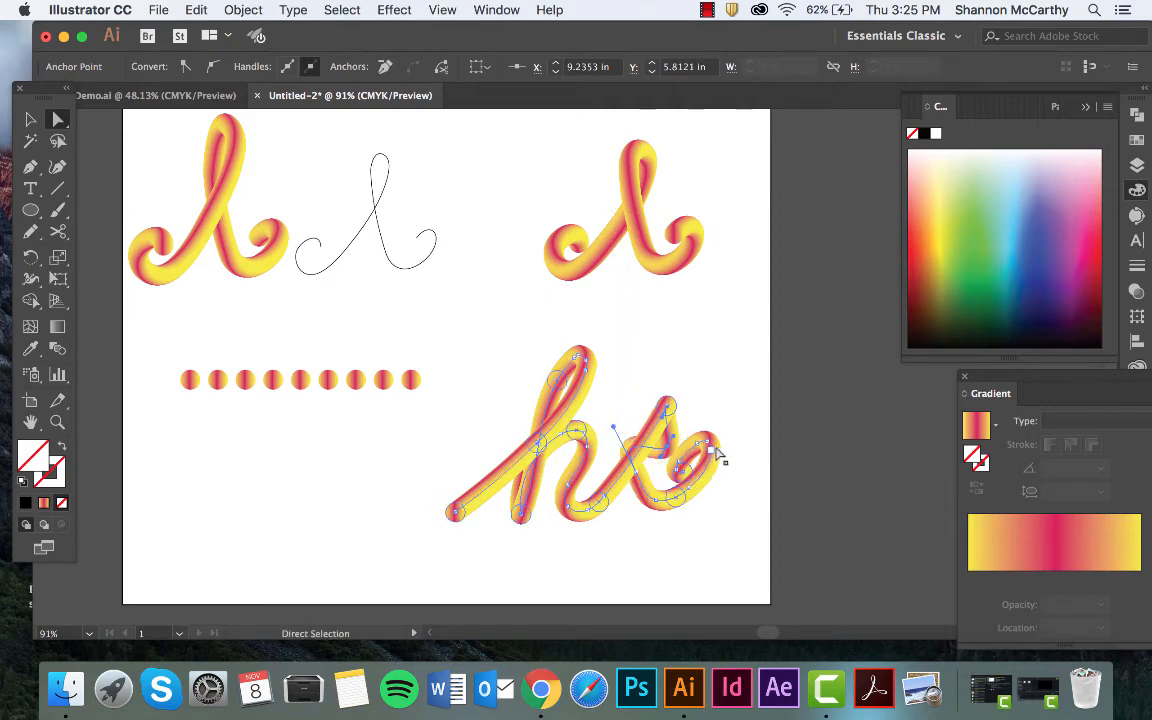
left_click_drag(711, 455, 733, 468)
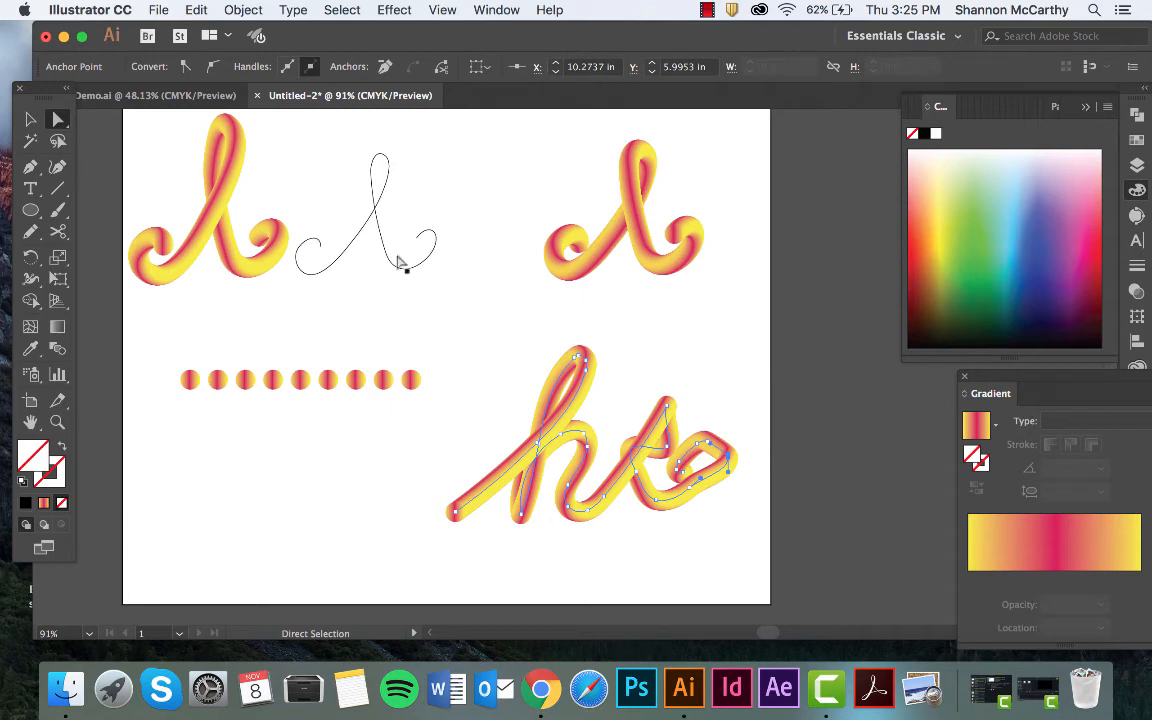
Smooth the spine of the "hi" blend along its curves with the Smooth tool and deselect it.
left_click(30, 232)
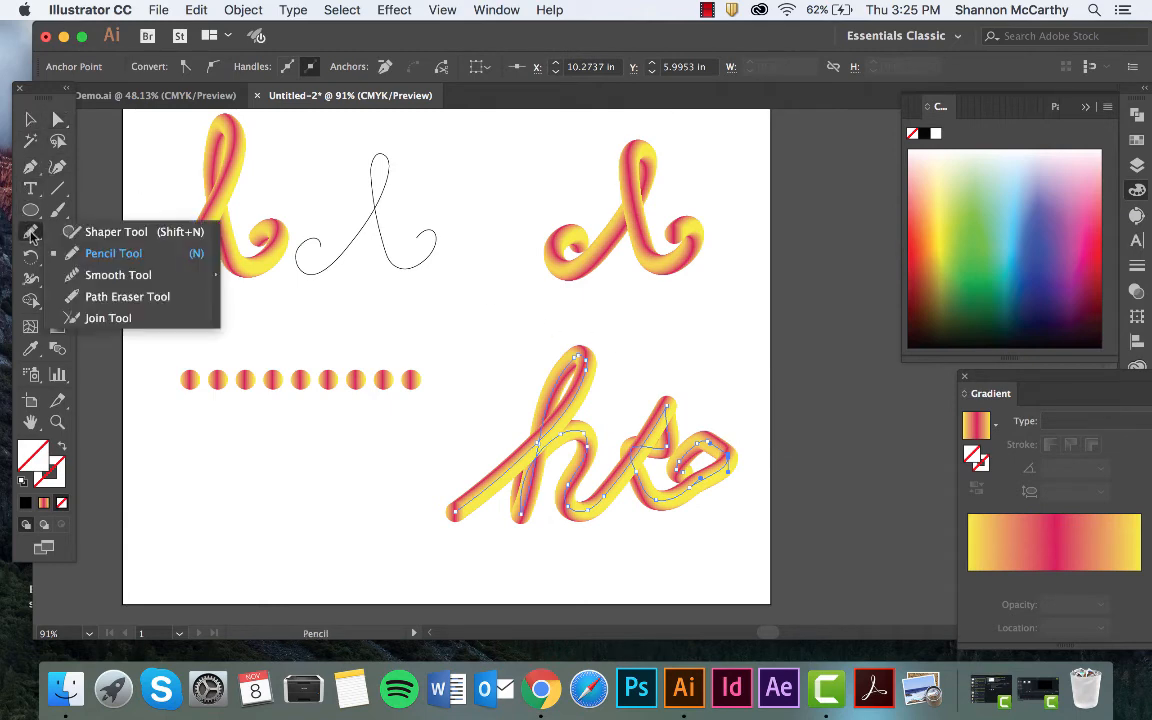
left_click(113, 274)
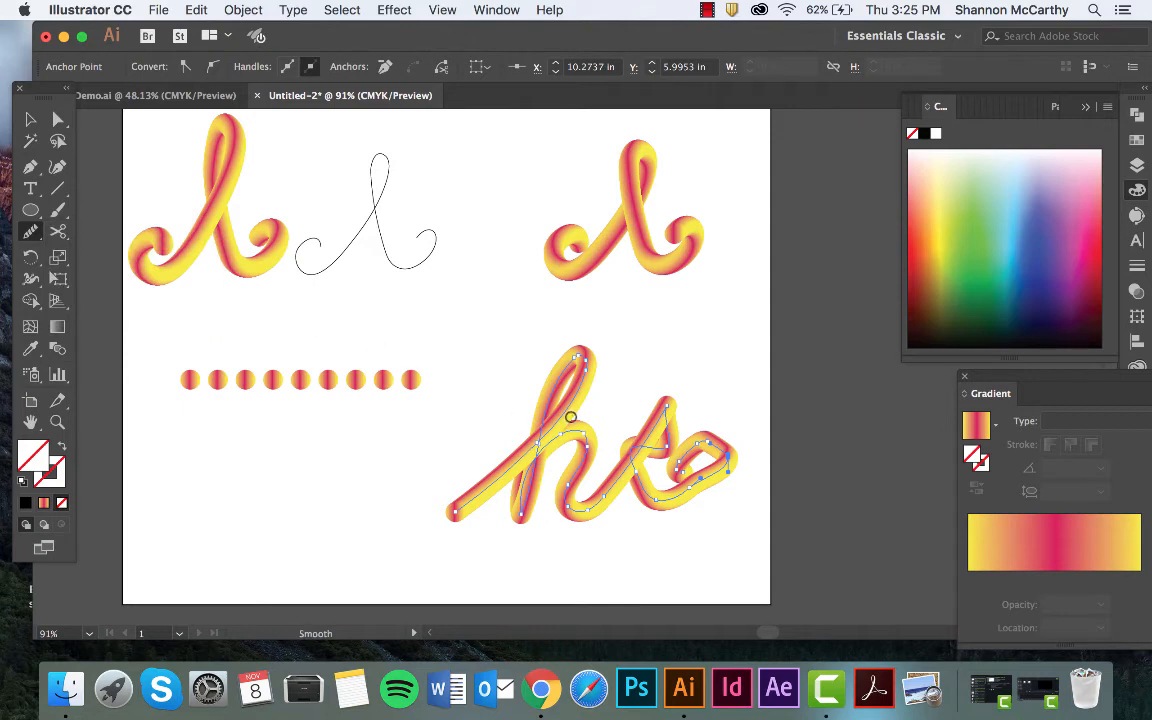
mouse_move(700, 477)
left_mouse_down()
mouse_move(726, 437)
mouse_move(719, 429)
mouse_move(719, 447)
mouse_move(669, 477)
mouse_move(685, 454)
mouse_move(750, 426)
mouse_move(751, 449)
mouse_move(686, 454)
mouse_move(704, 445)
mouse_move(719, 473)
mouse_move(703, 467)
mouse_move(702, 449)
mouse_move(683, 452)
mouse_move(718, 444)
mouse_move(704, 492)
mouse_move(690, 454)
mouse_move(750, 442)
mouse_move(714, 502)
mouse_move(724, 459)
mouse_move(700, 483)
mouse_move(650, 498)
mouse_move(660, 477)
mouse_move(650, 502)
mouse_move(622, 459)
mouse_move(546, 451)
mouse_move(480, 517)
left_mouse_up()
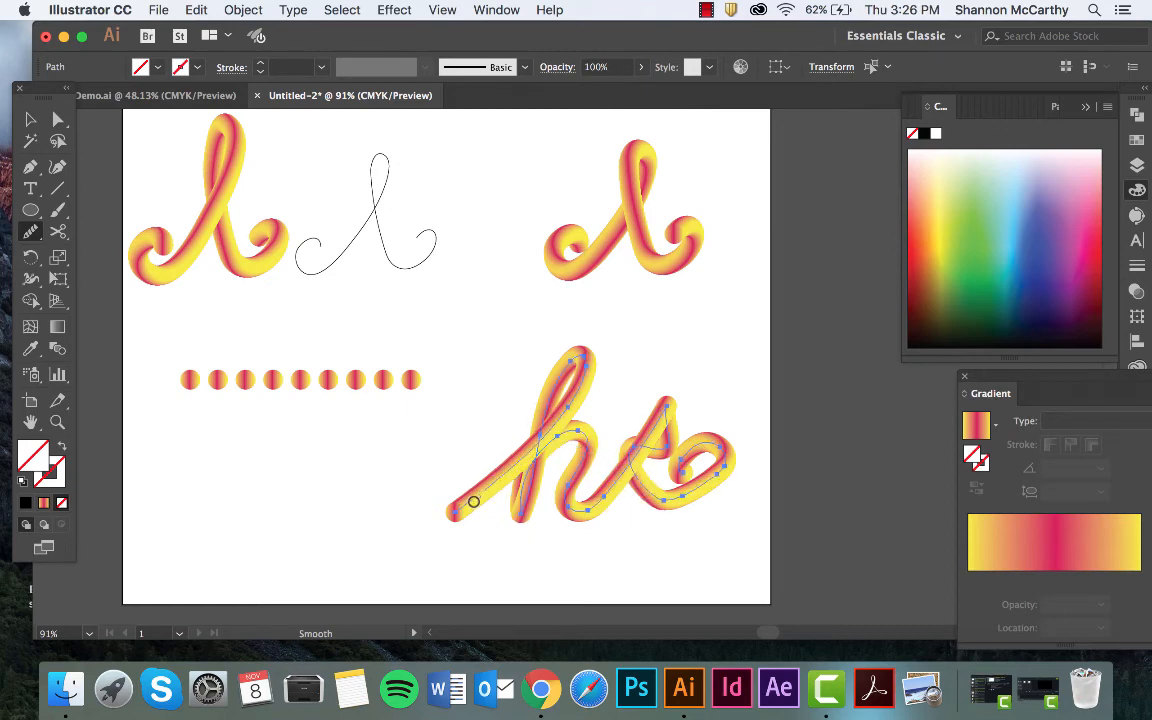
mouse_move(500, 473)
left_mouse_down()
mouse_move(593, 383)
mouse_move(584, 360)
mouse_move(560, 391)
mouse_move(573, 357)
left_mouse_up()
left_click(30, 119)
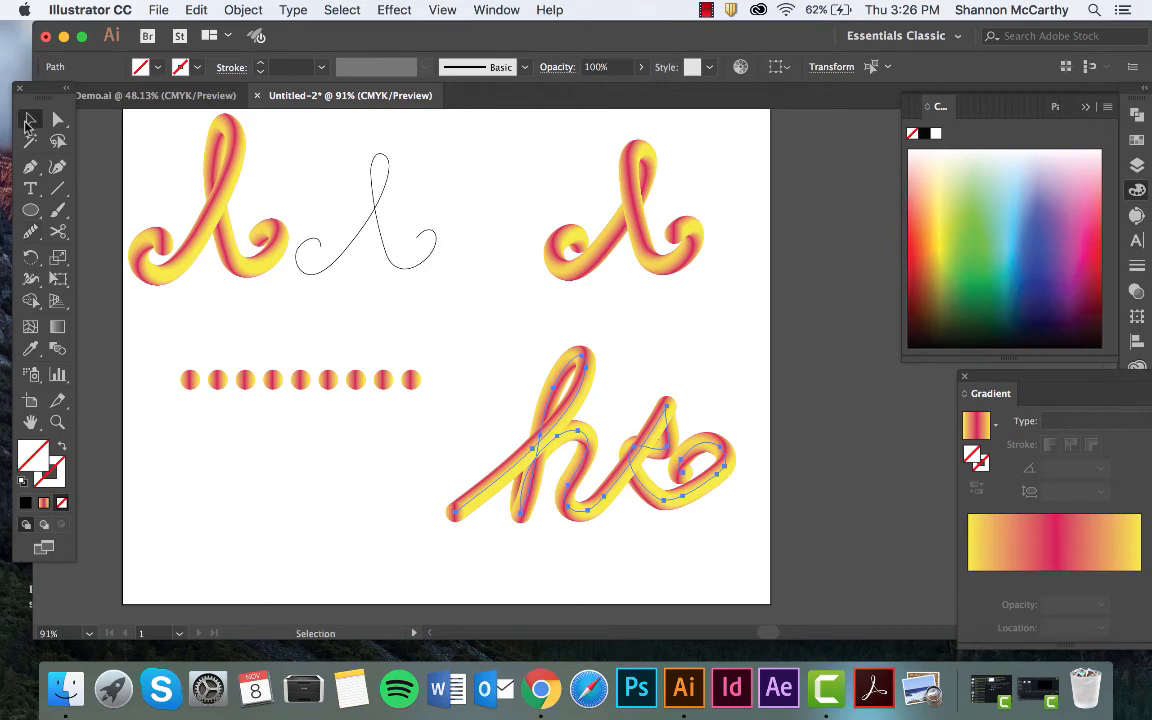
left_click(268, 488)
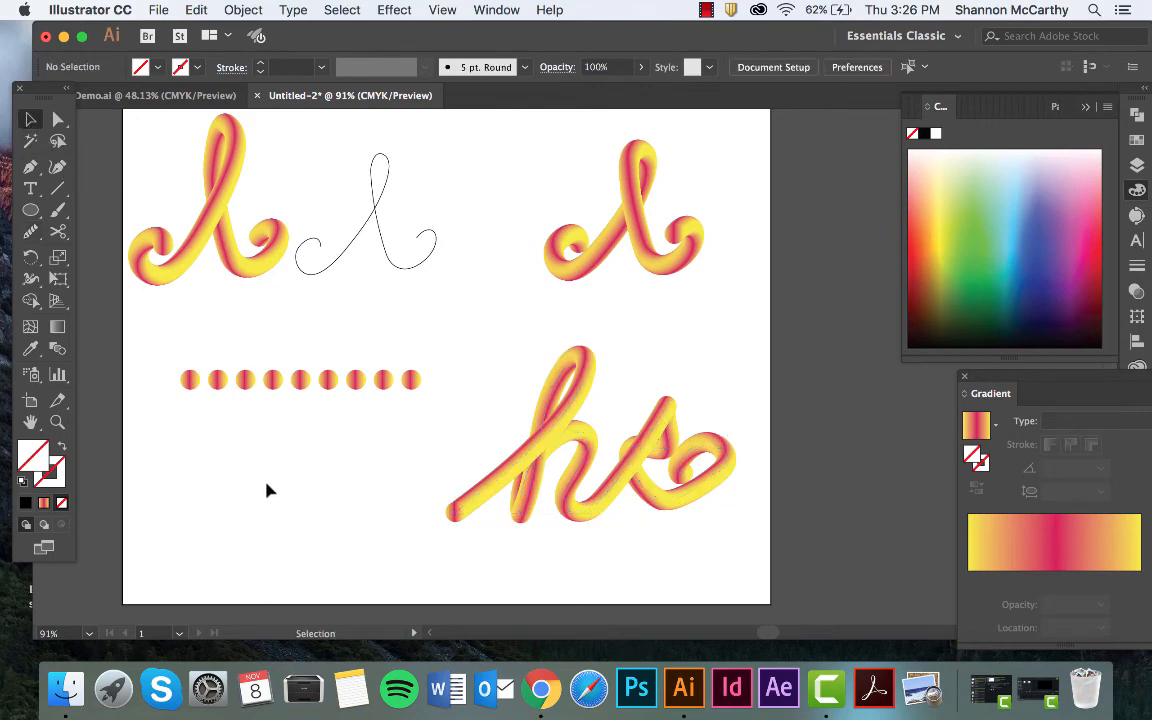
Try reversing the spine of the "hi" blend, then undo the reversal and deselect the lettering.
left_click(514, 470)
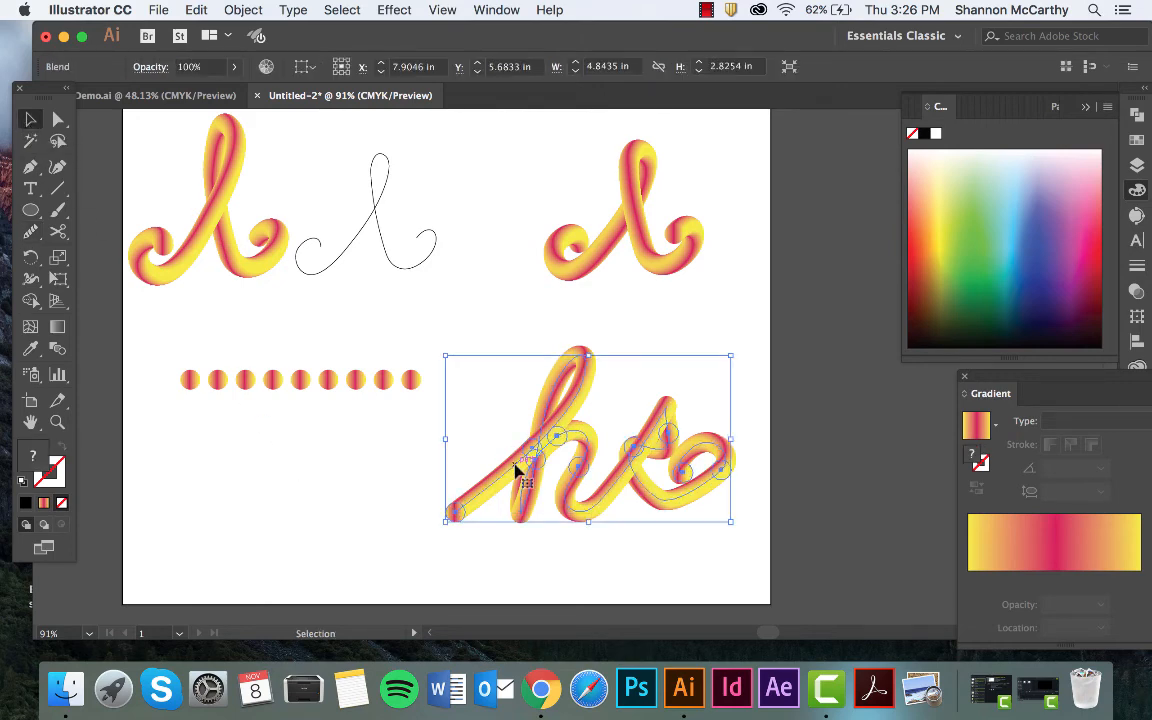
left_click(235, 9)
mouse_move(247, 452)
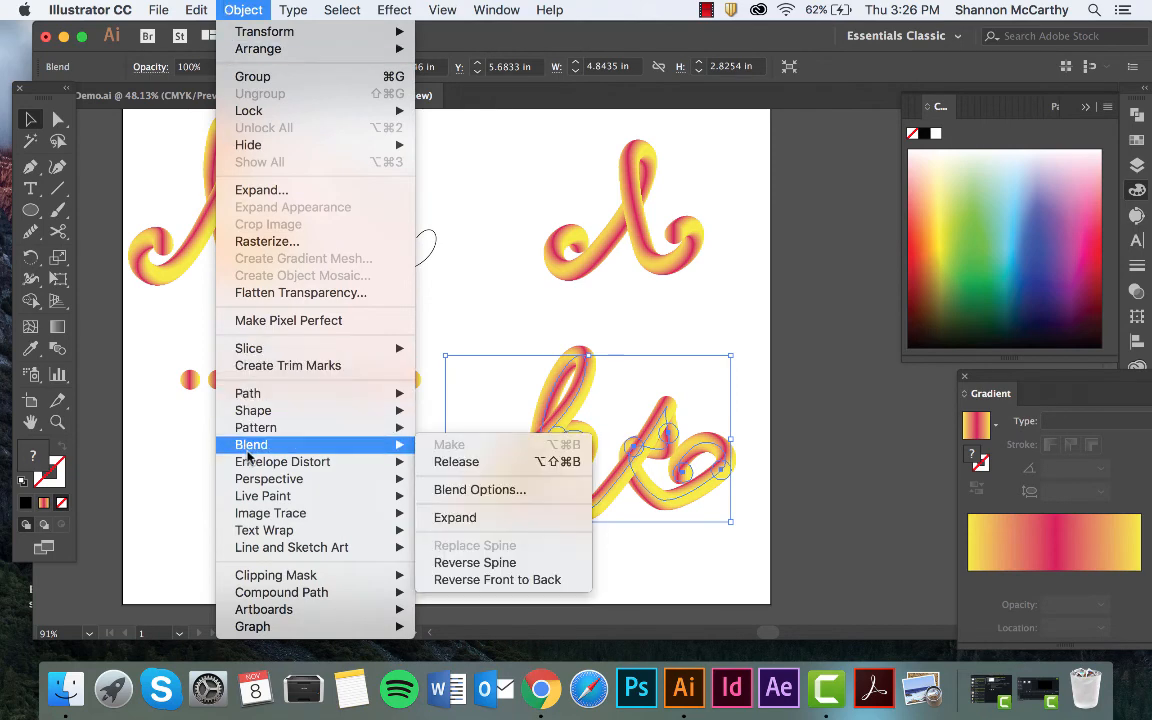
left_click(475, 563)
left_click(476, 571)
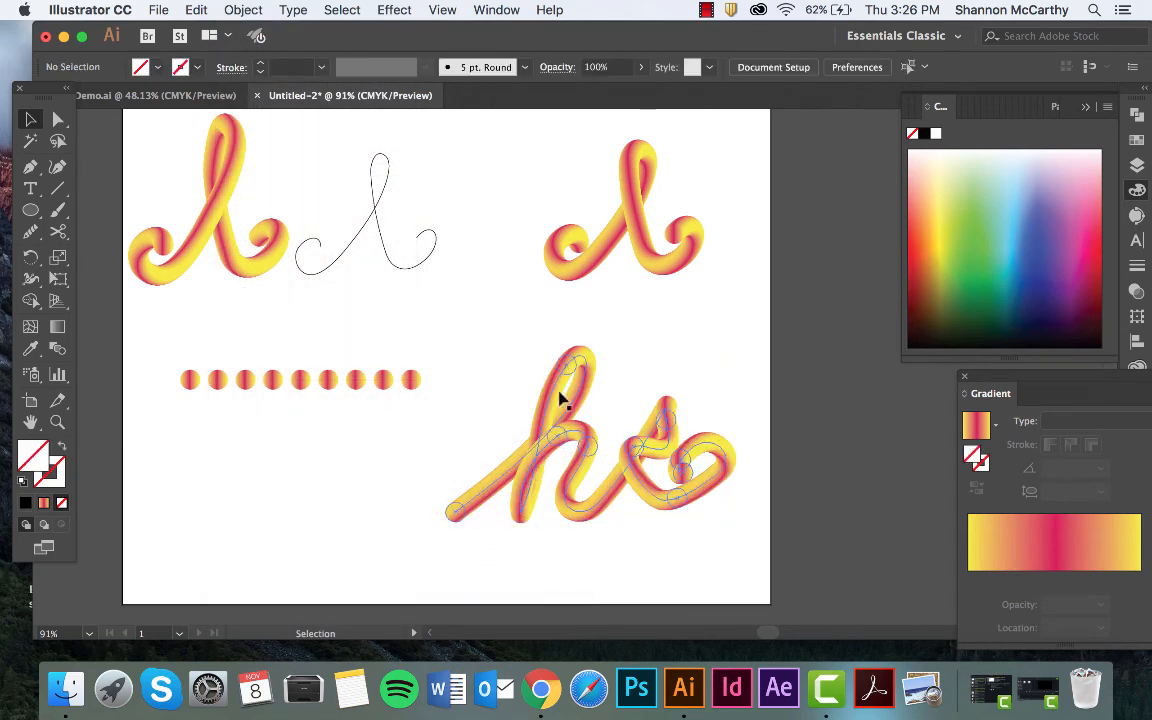
left_click(513, 460)
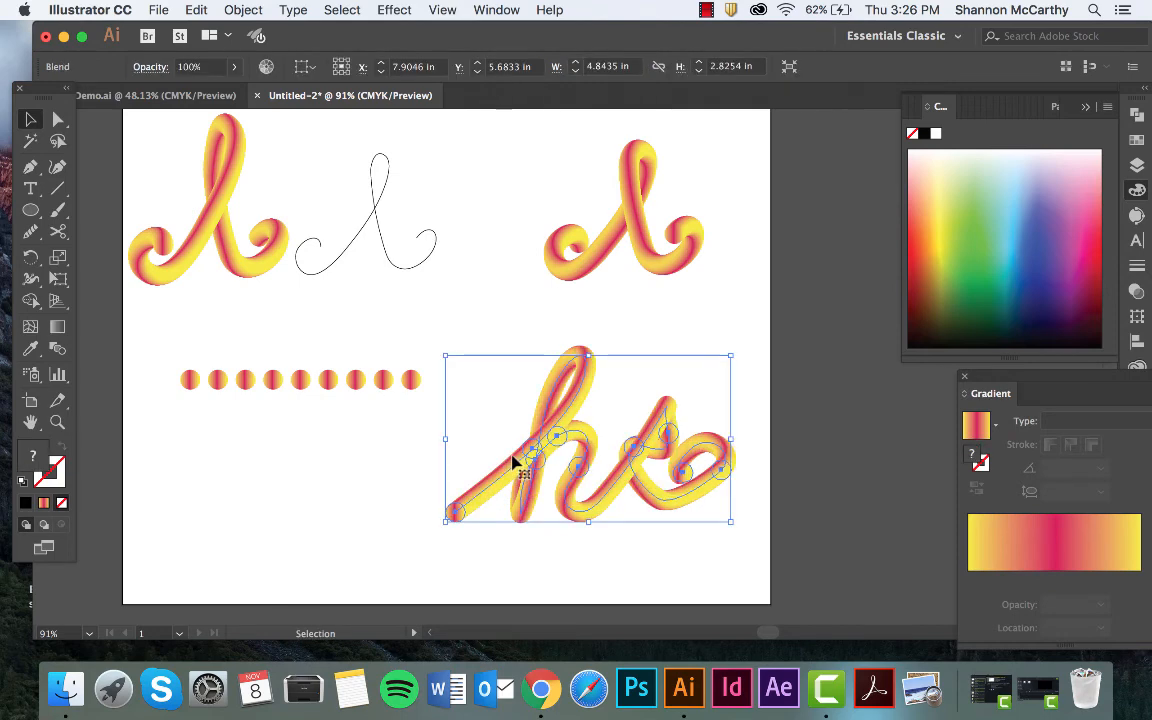
left_click(620, 384)
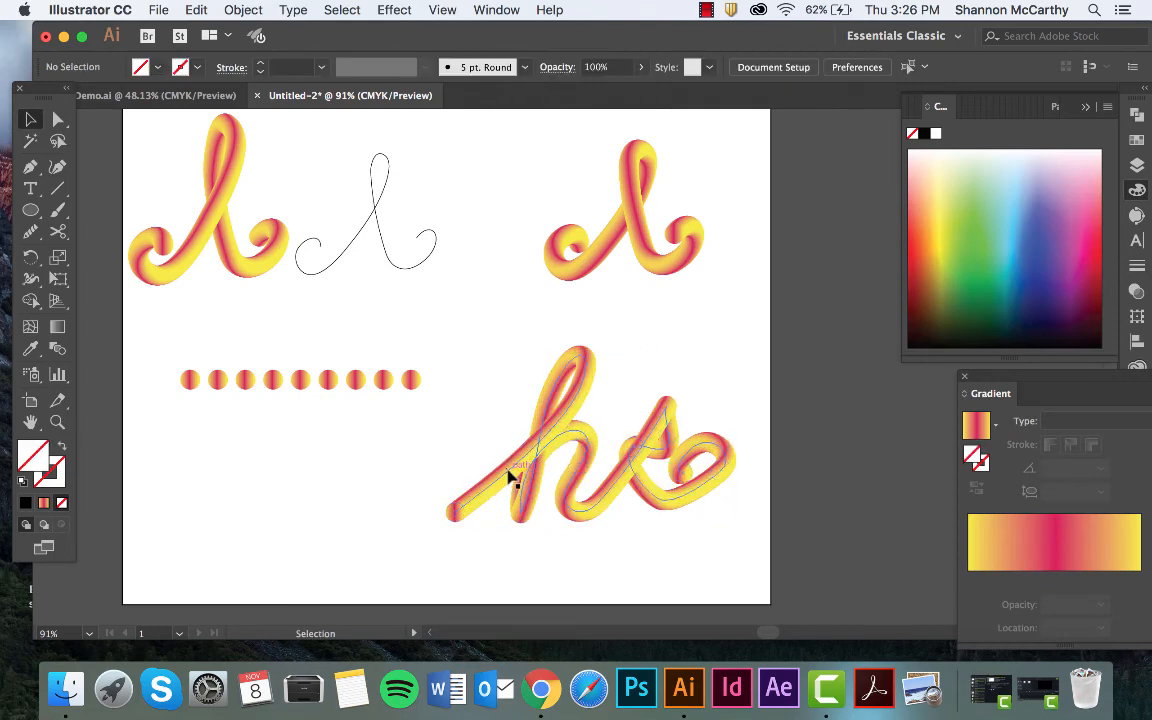
Reverse the spine of the "hi" blend so its circles run along the path in the opposite direction.
left_click(584, 384)
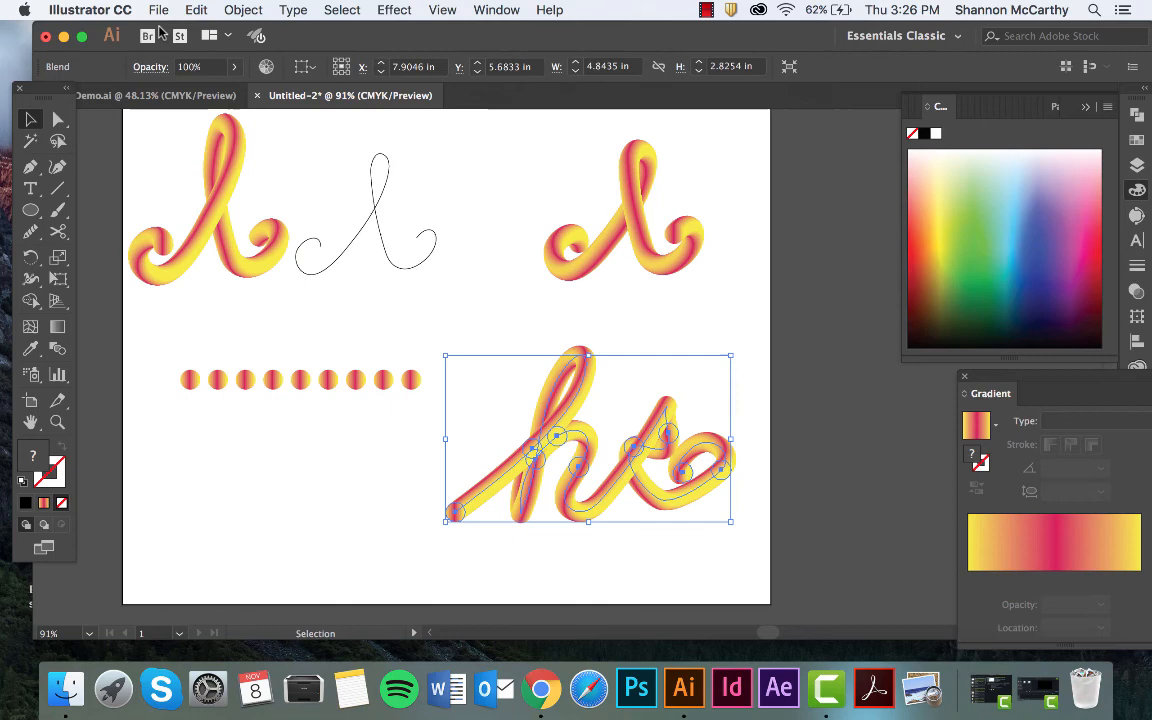
left_click(225, 9)
mouse_move(293, 448)
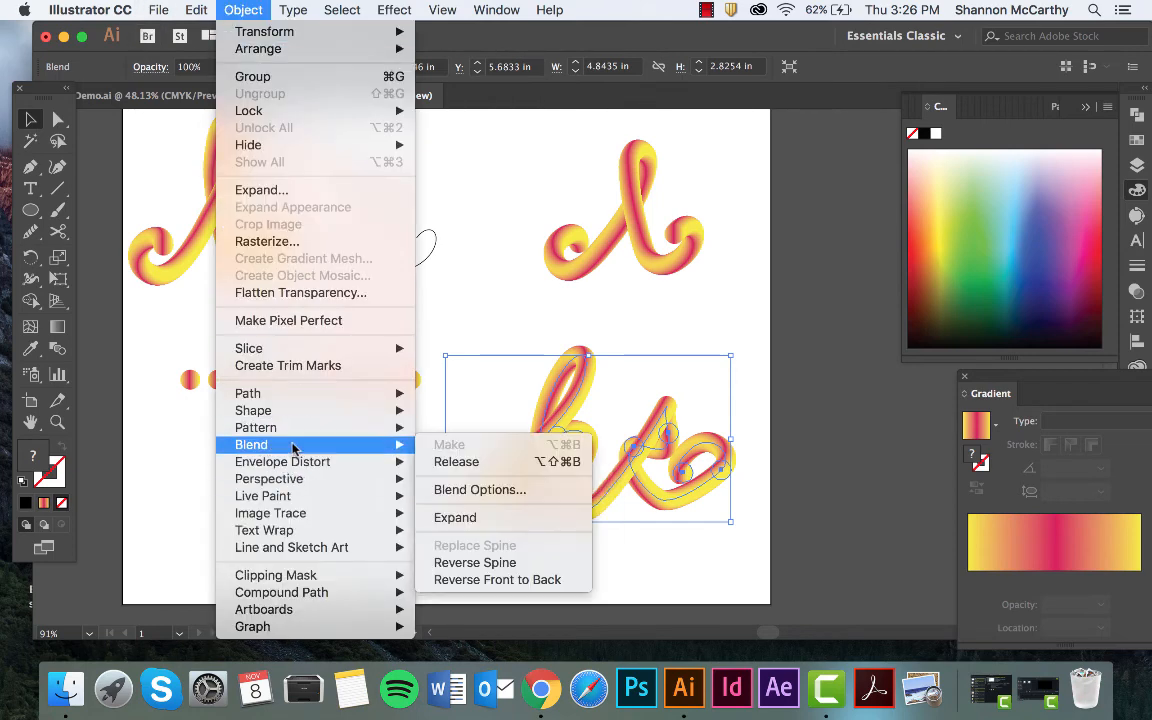
left_click(440, 563)
left_click(579, 547)
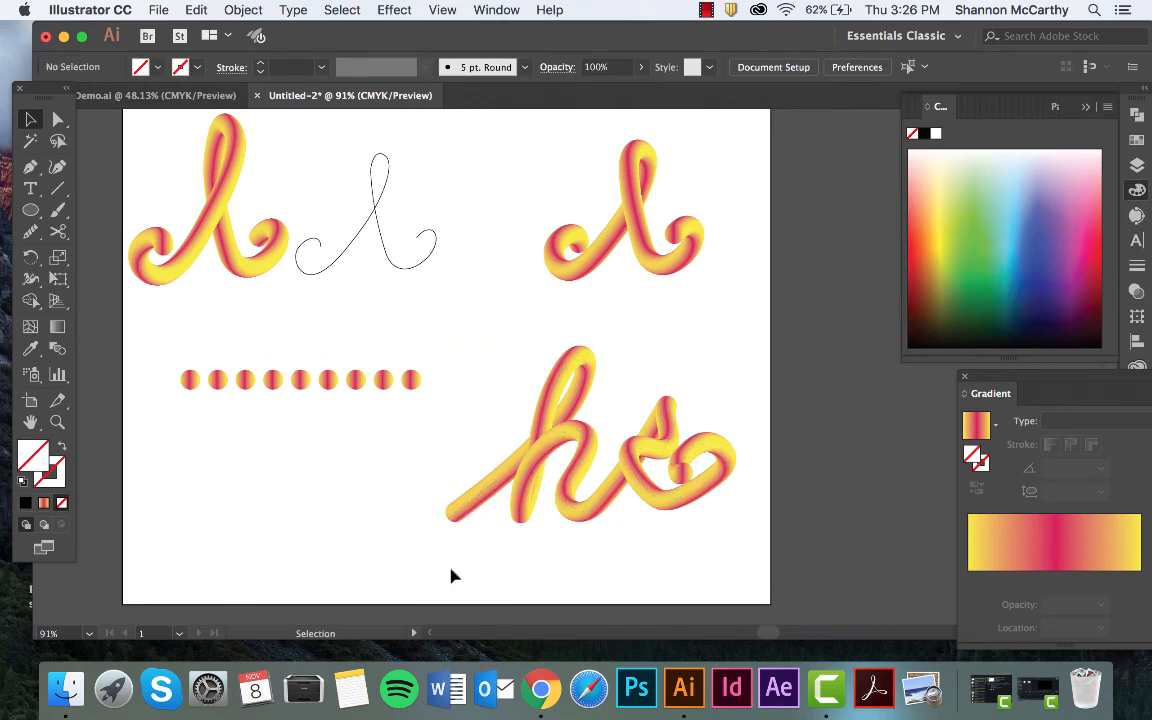
Reverse the front-to-back stacking order of the "hi" blend and deselect the lettering.
left_click(476, 509)
left_click(194, 9)
mouse_move(221, 6)
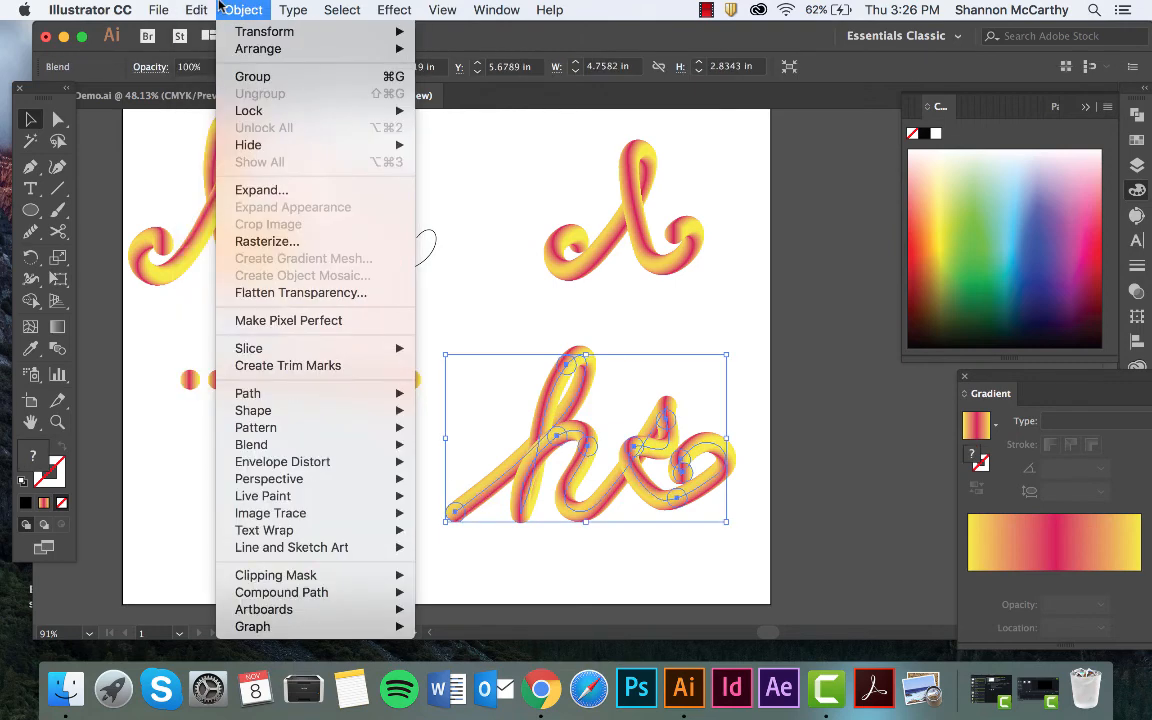
mouse_move(241, 497)
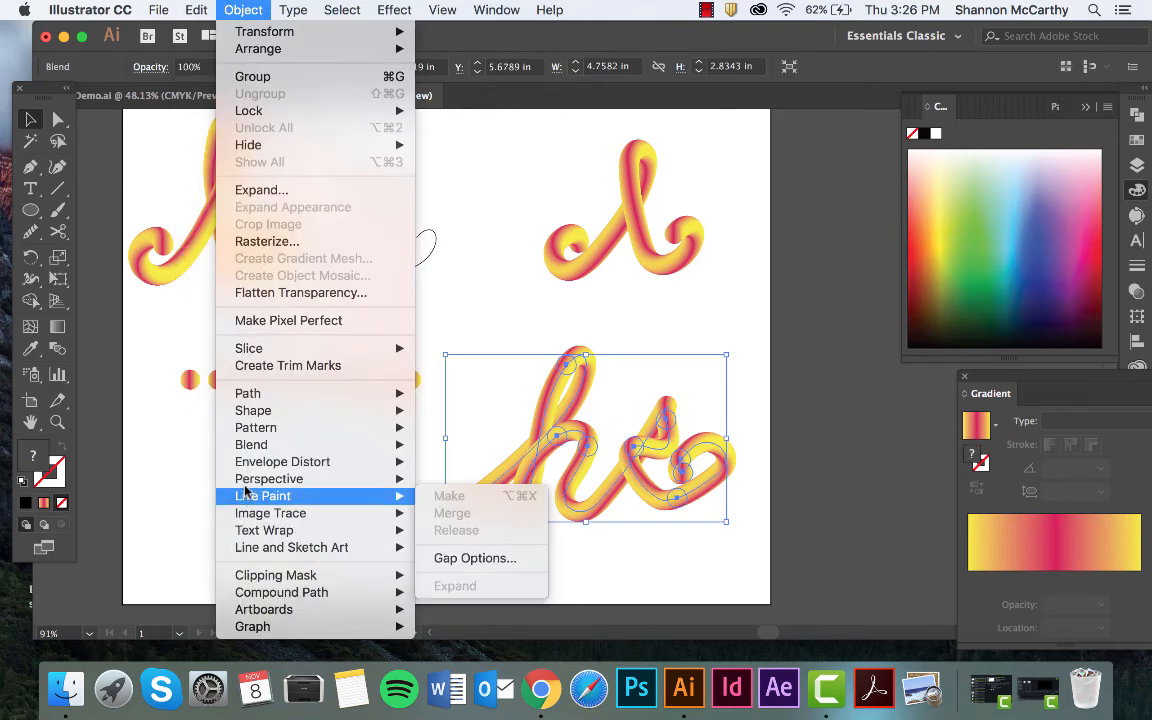
mouse_move(260, 445)
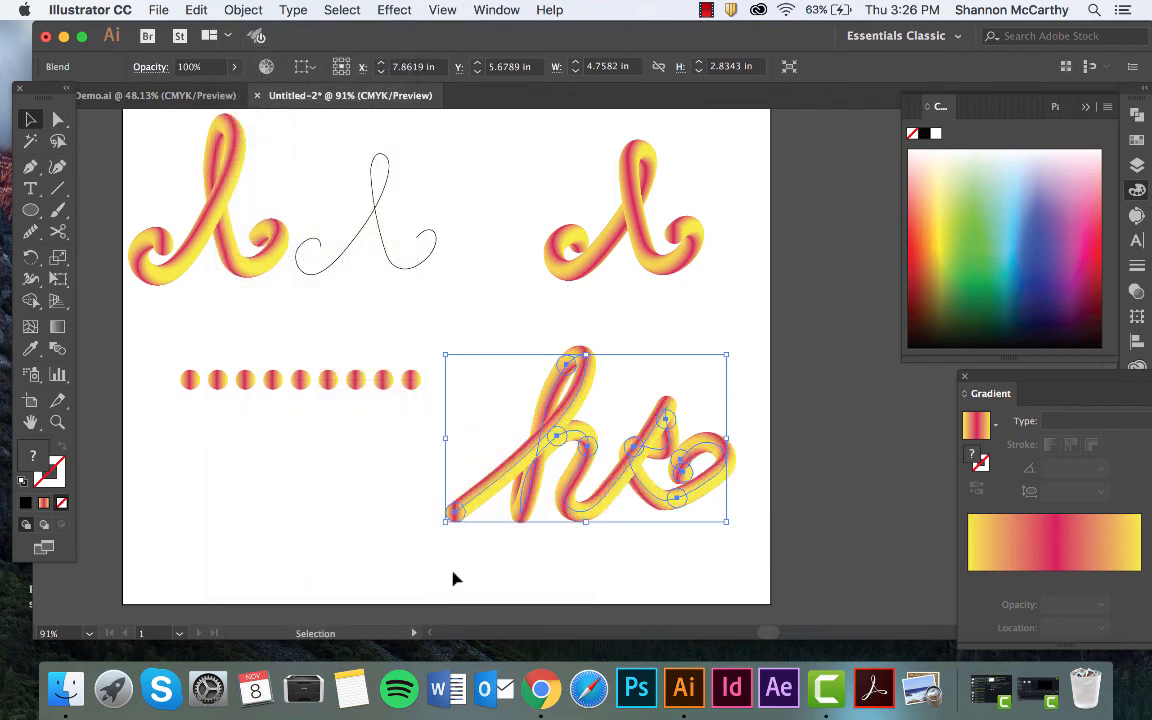
left_click(452, 578)
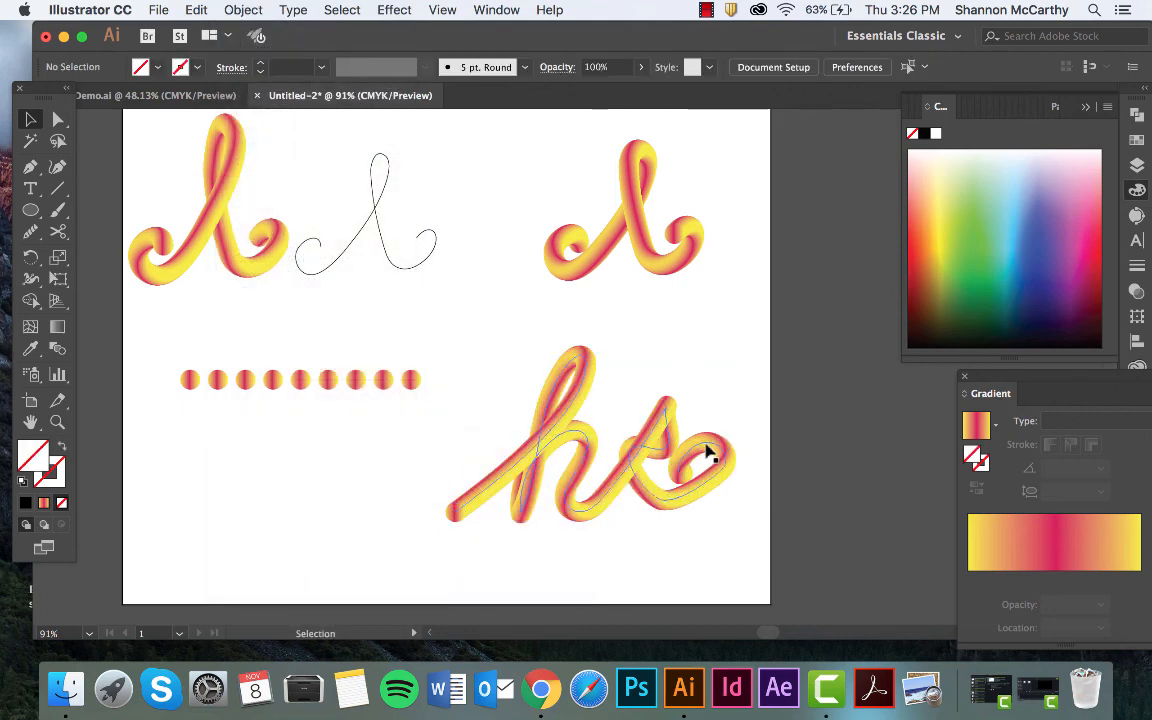
left_click(700, 502)
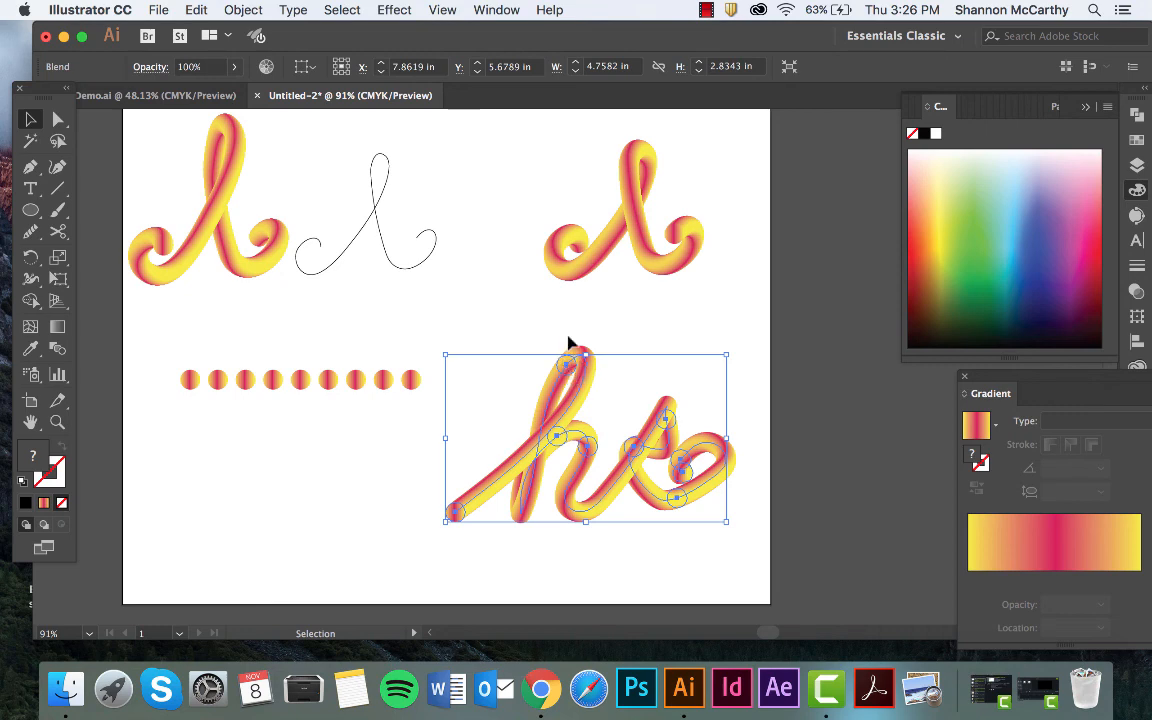
left_click(186, 10)
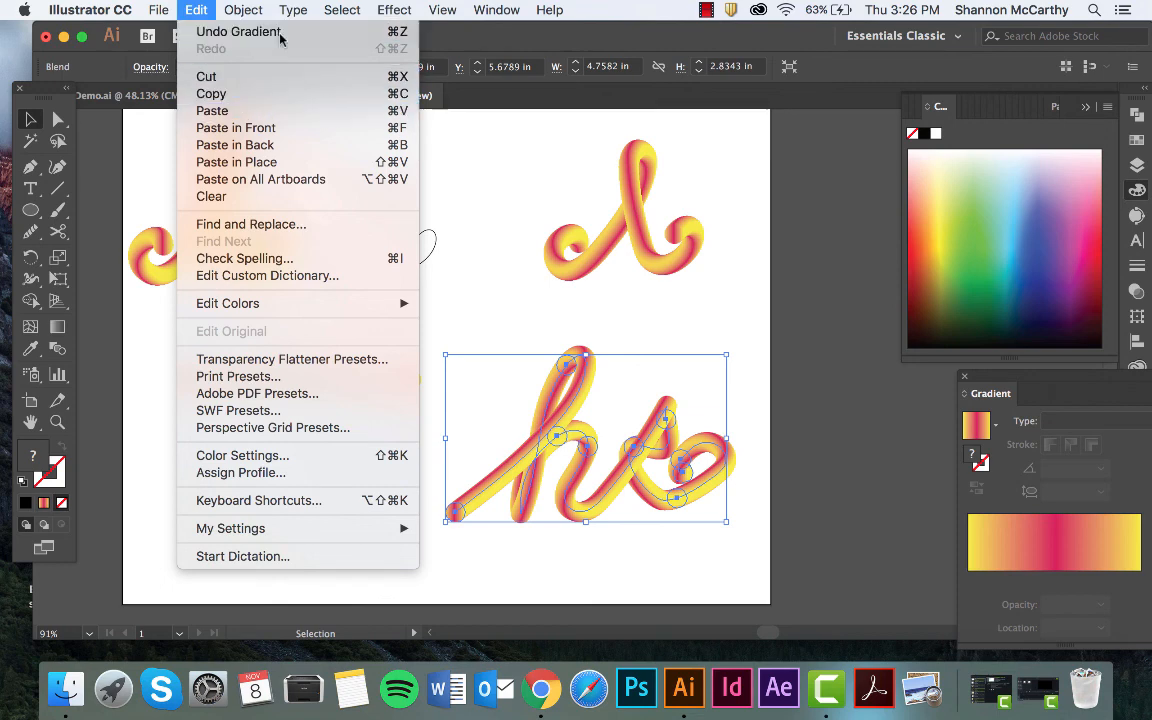
left_click(525, 328)
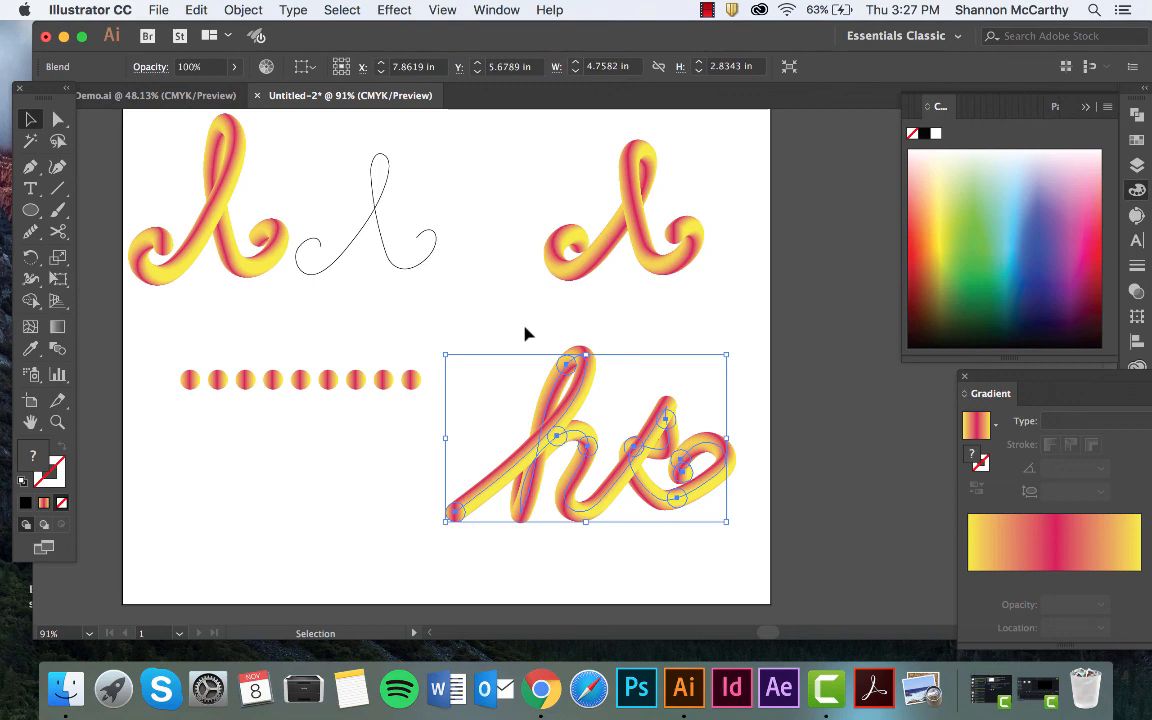
left_click(528, 334)
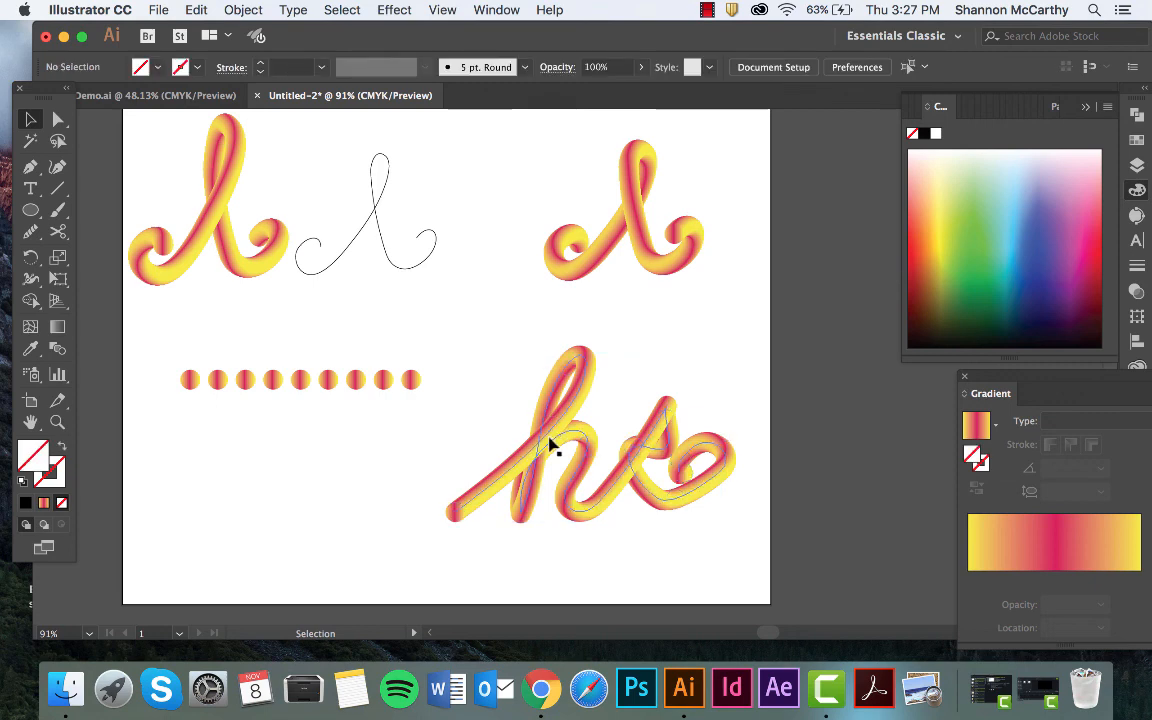